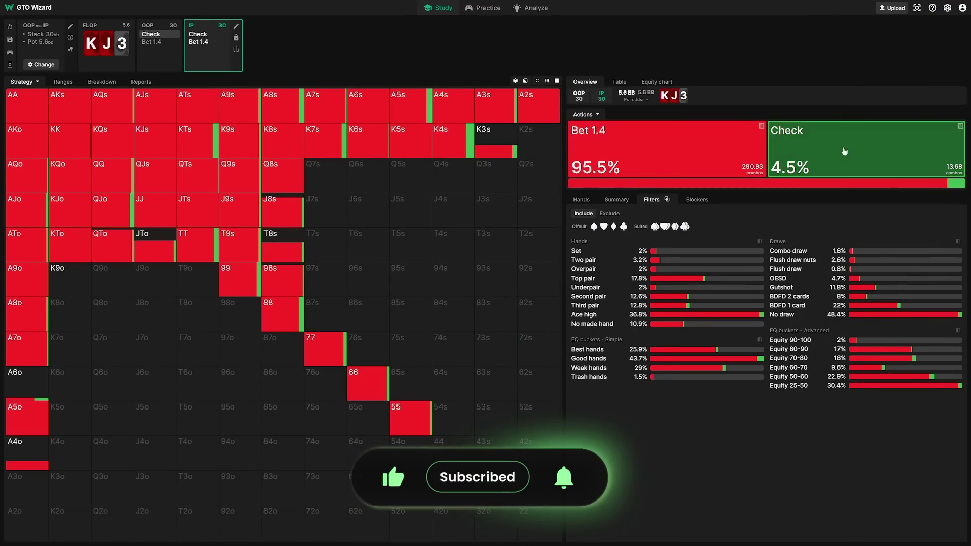
Start a new custom flop solution using the ICM equity model and show its tournament structure.
mouse_move(391, 32)
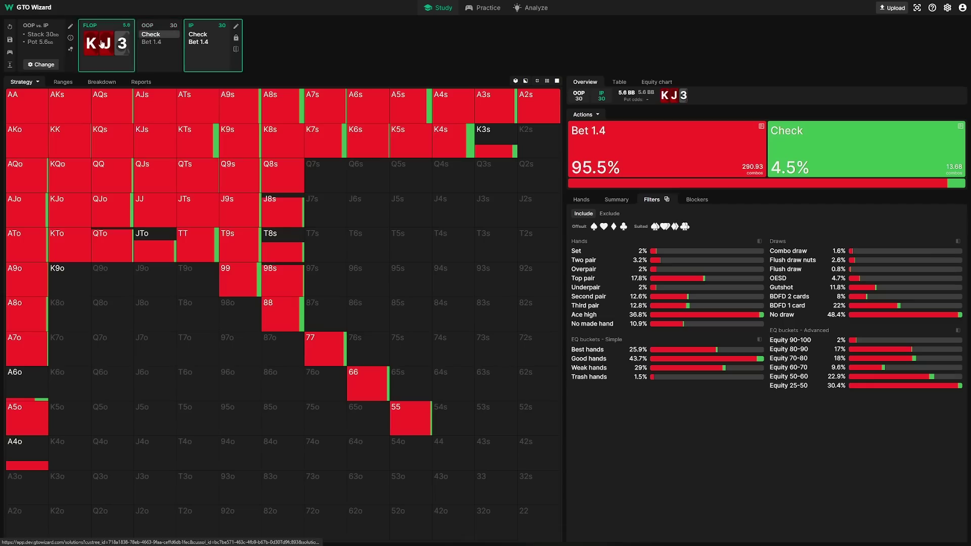
click(47, 49)
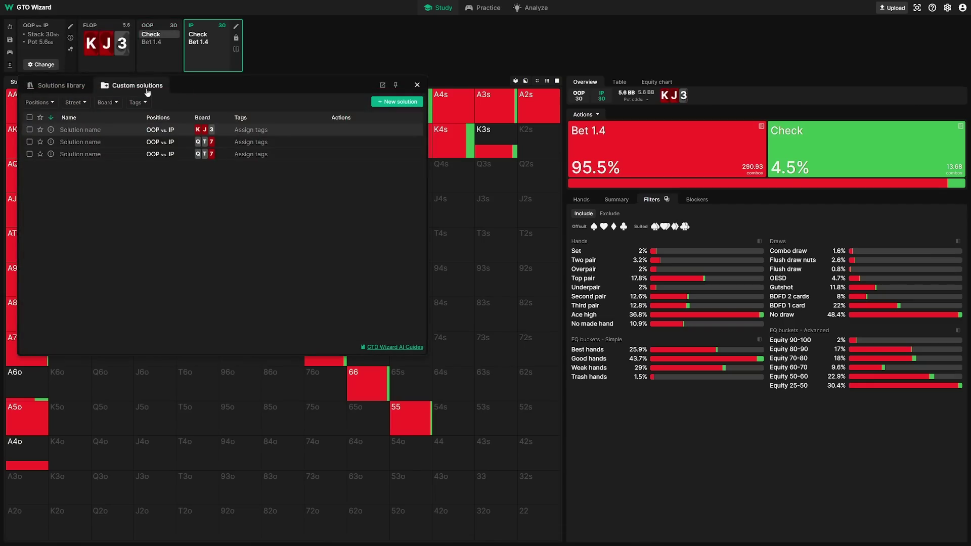
click(398, 103)
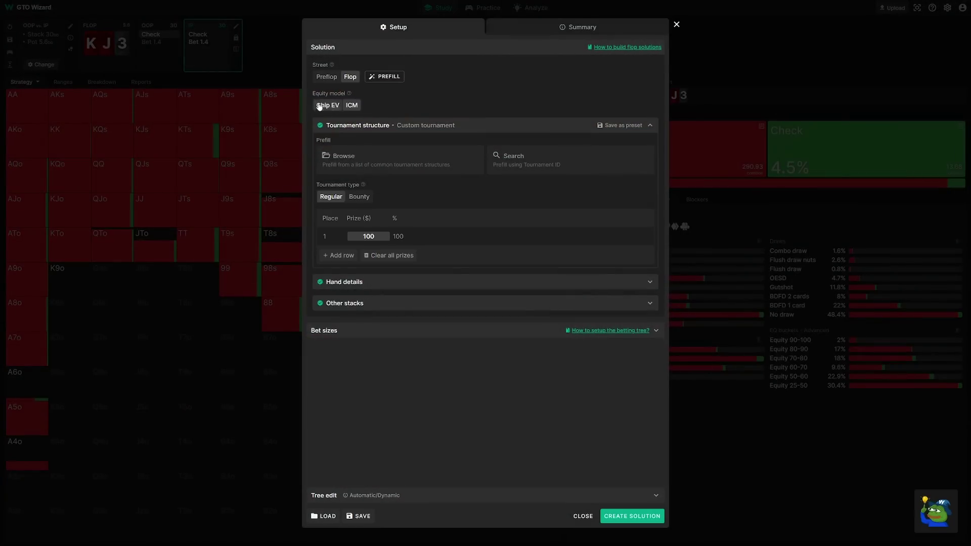
click(329, 107)
click(352, 105)
click(460, 127)
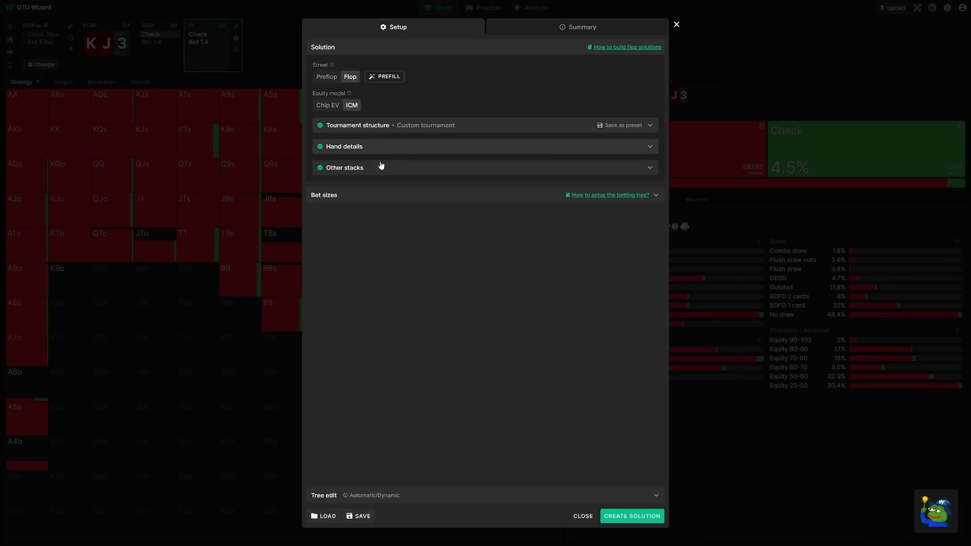
click(463, 127)
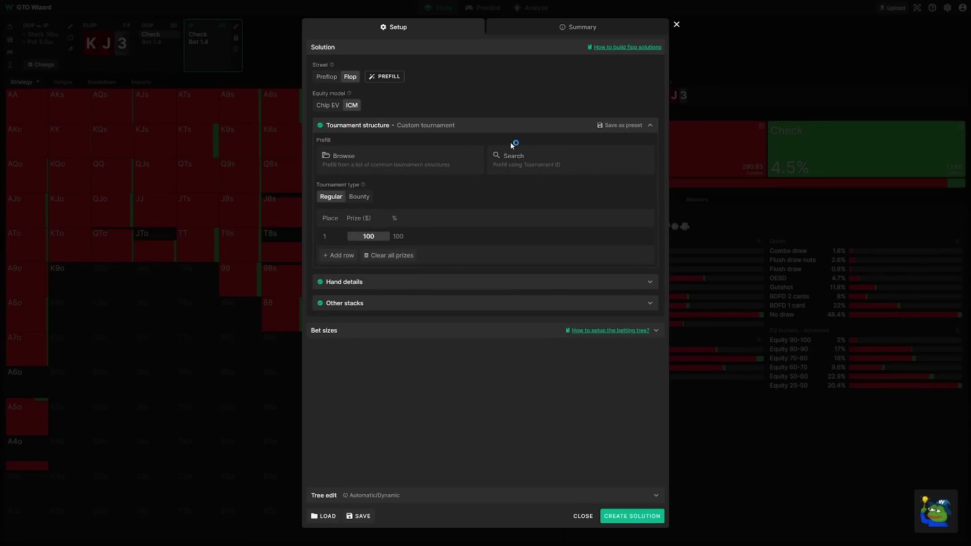
Prefill the tournament structure with GTOWizard's regular 1000 players preset.
click(376, 236)
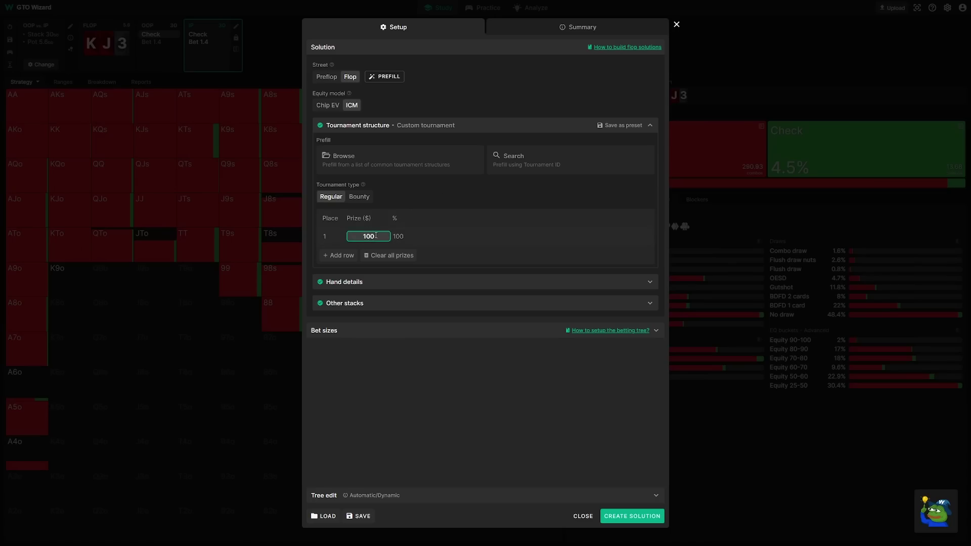
click(379, 268)
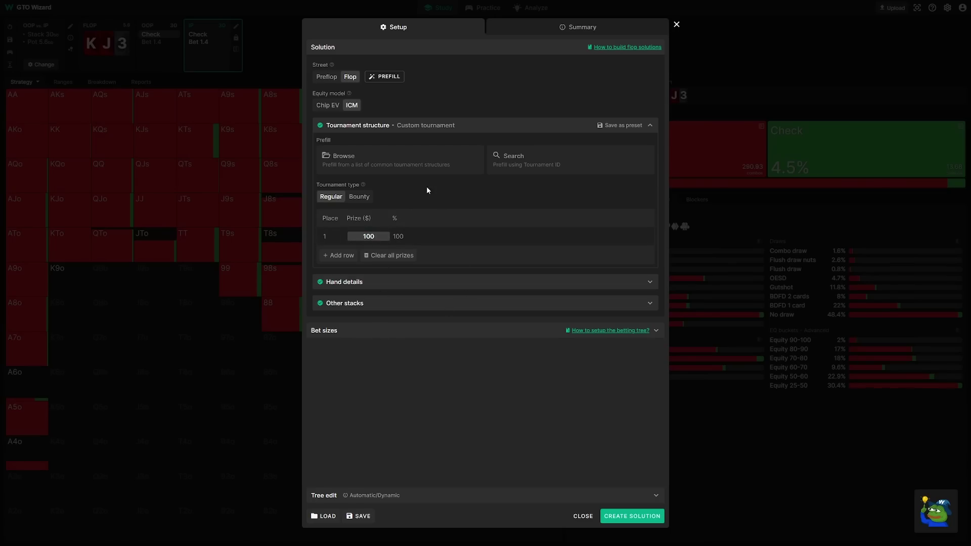
click(422, 167)
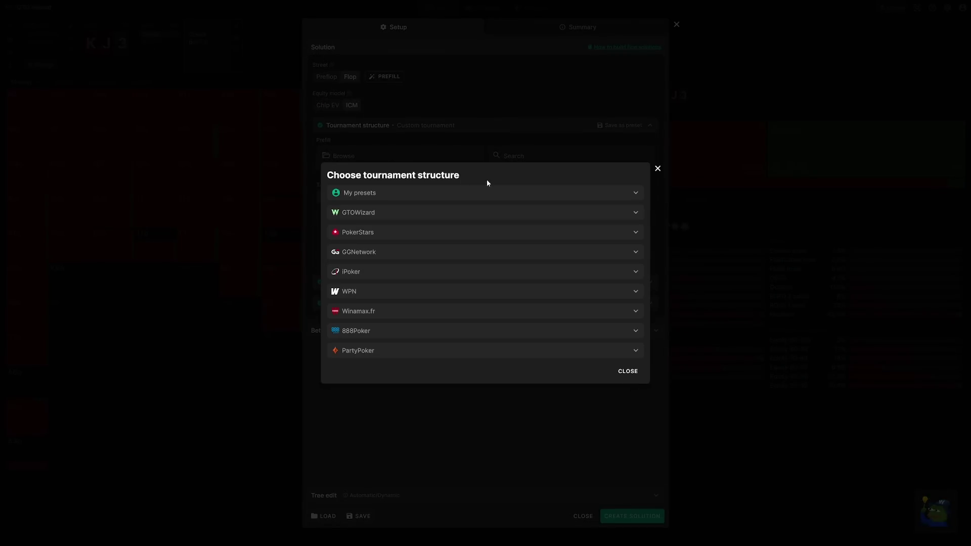
click(392, 234)
click(390, 294)
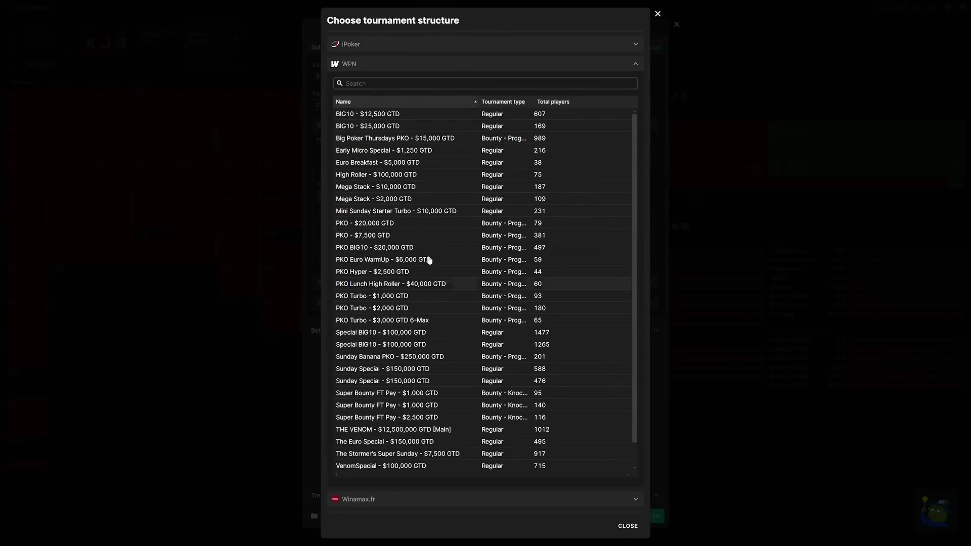
click(636, 64)
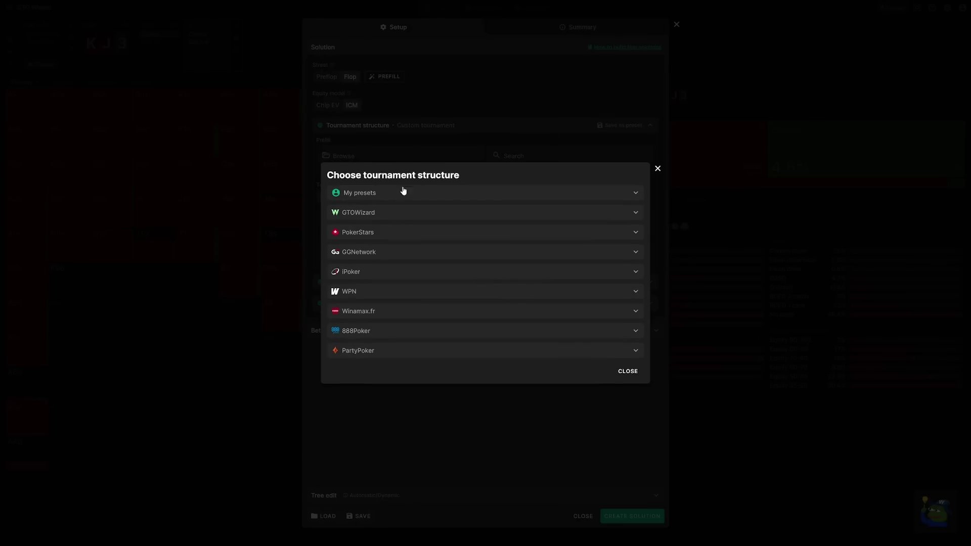
click(393, 217)
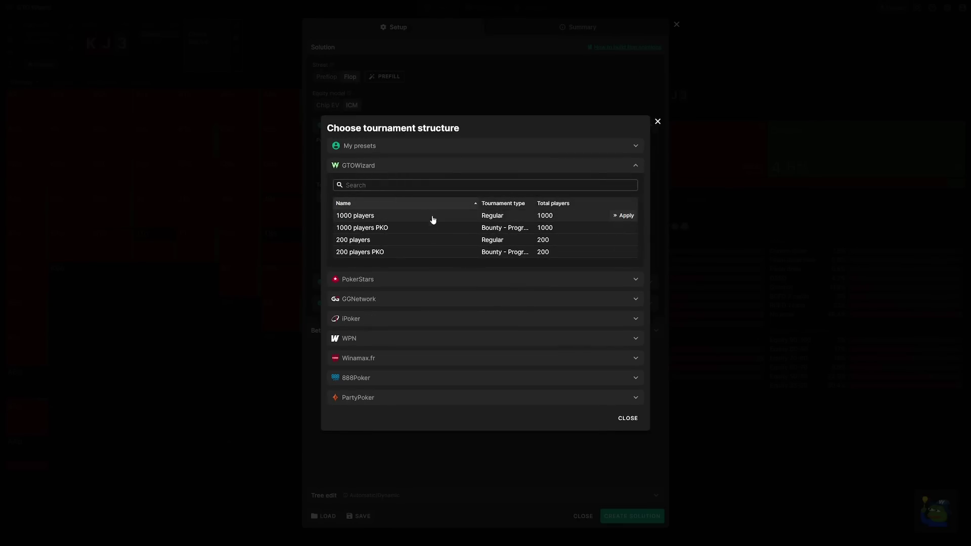
click(626, 216)
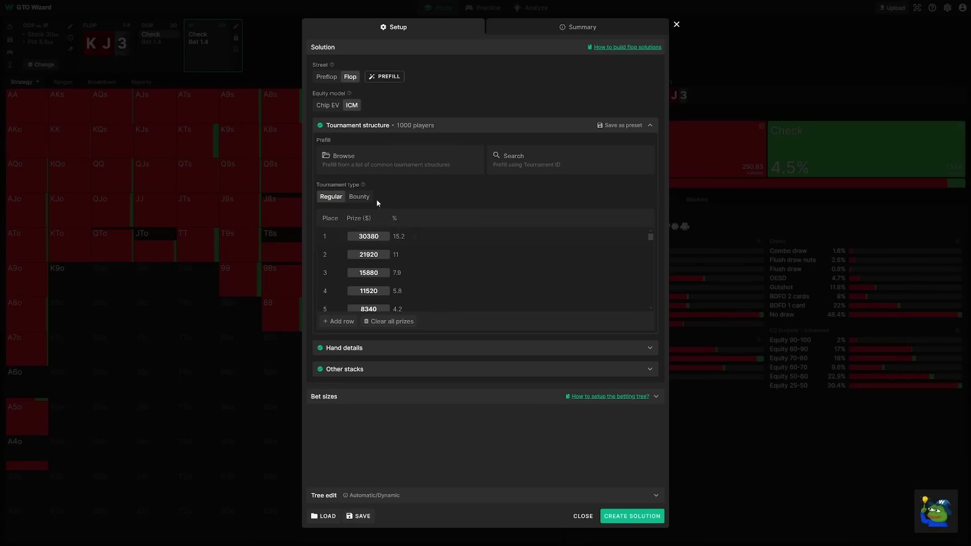
Try the bounty tournament types before restoring Regular, and view the tournament preset saving form without saving.
click(360, 197)
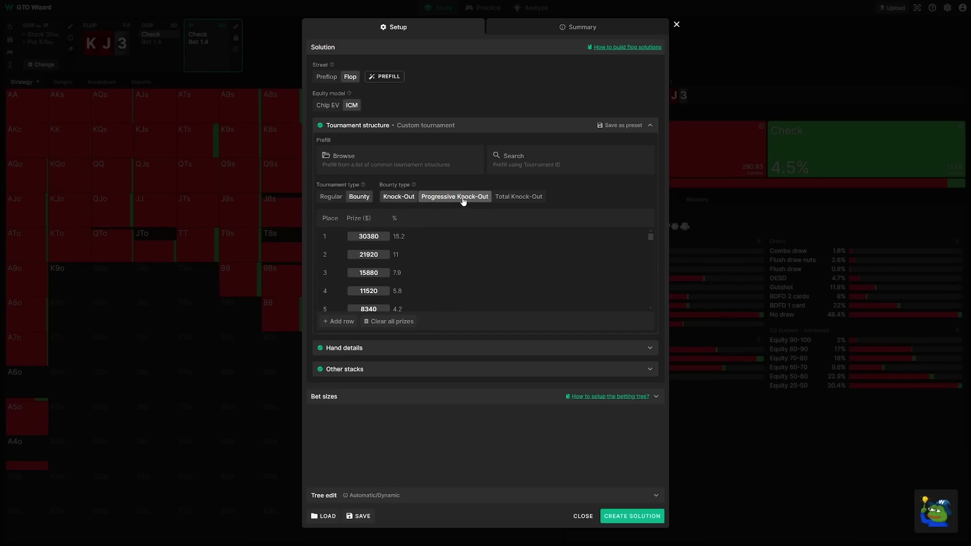
click(521, 198)
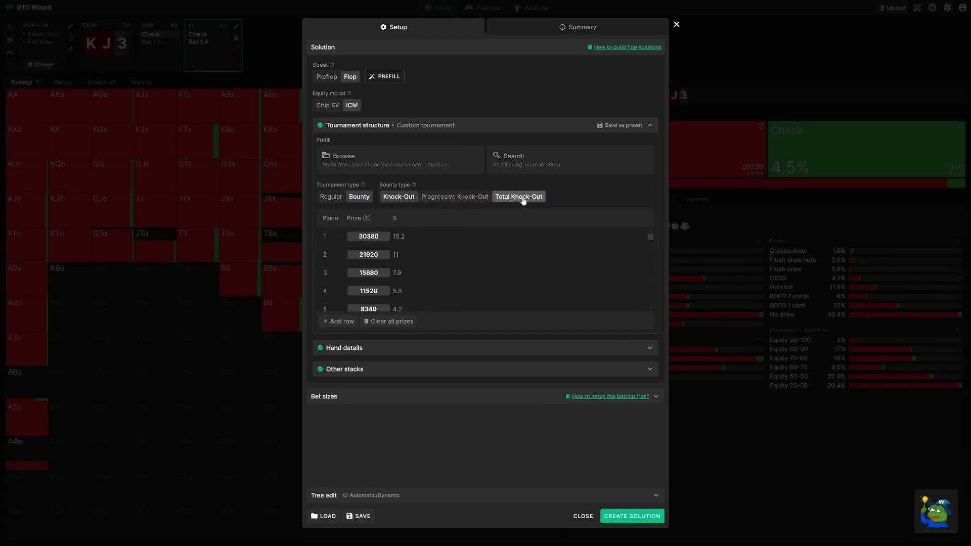
click(405, 197)
click(331, 198)
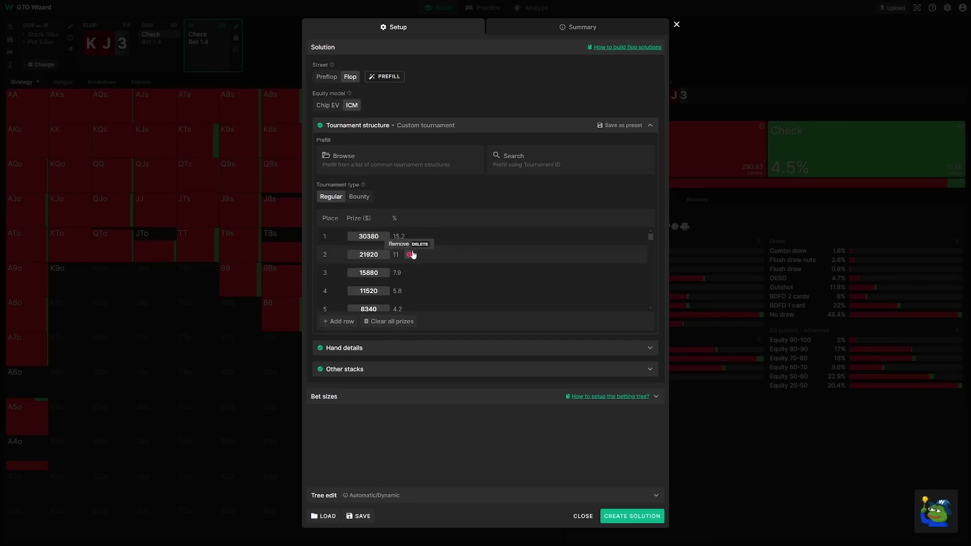
click(613, 127)
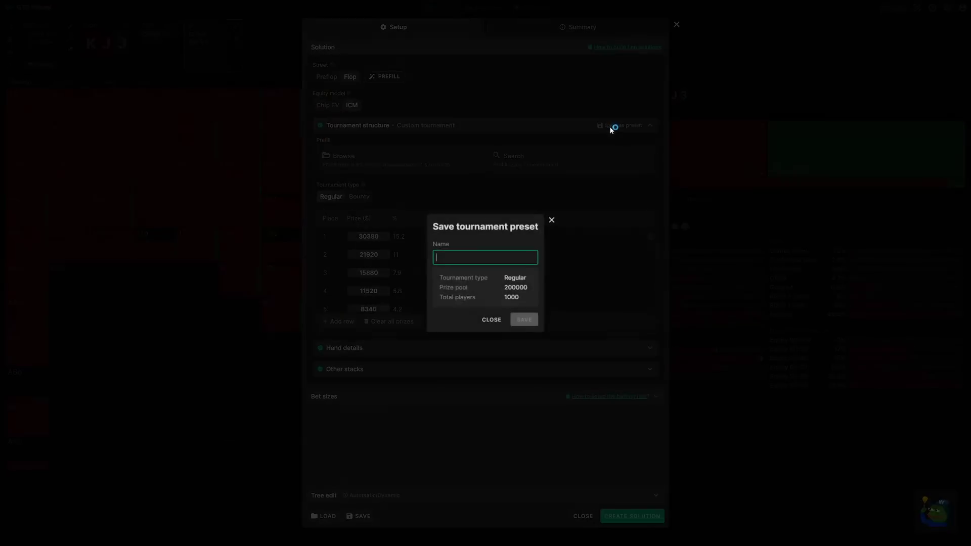
click(551, 219)
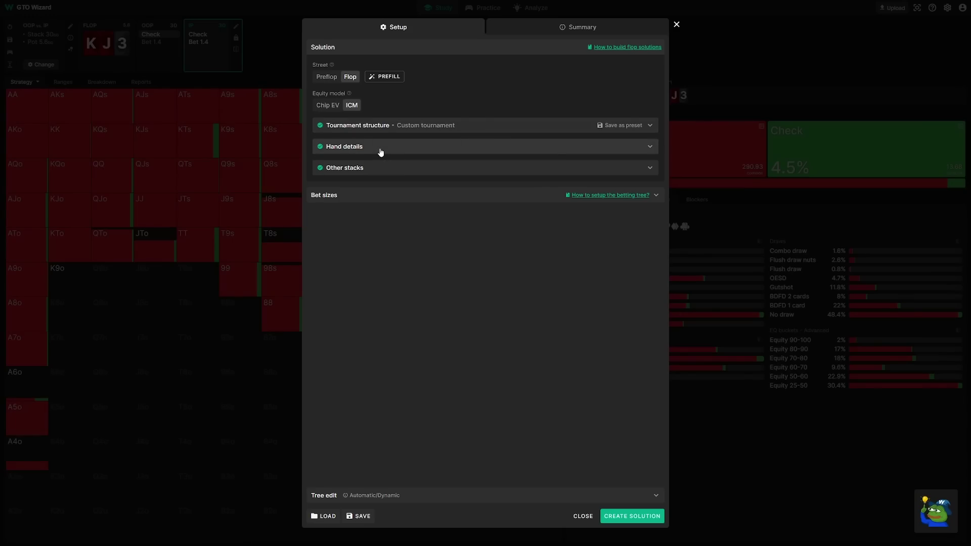
Review the hand details, including pot size and both player stacks, and view the preflop prefill options without applying them.
click(380, 151)
click(347, 173)
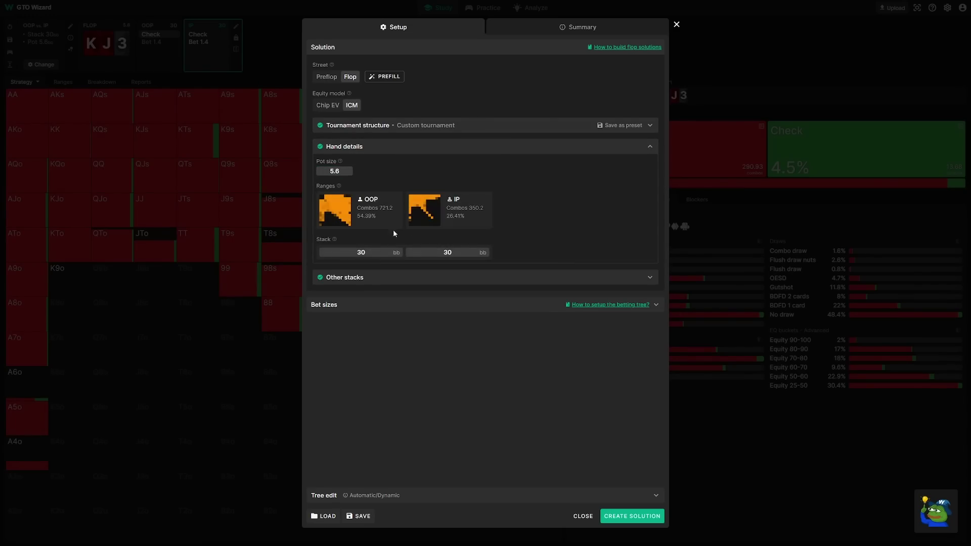
click(365, 254)
click(467, 254)
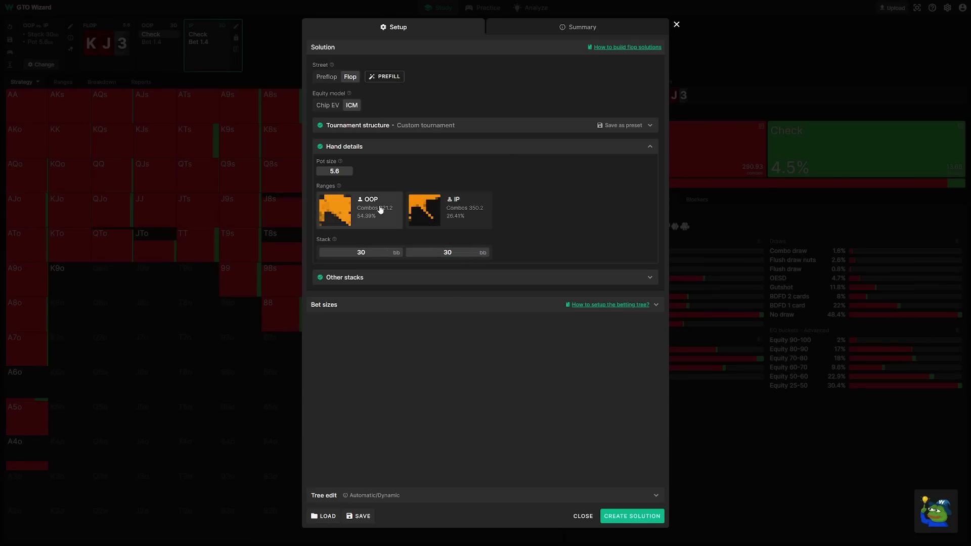
click(389, 77)
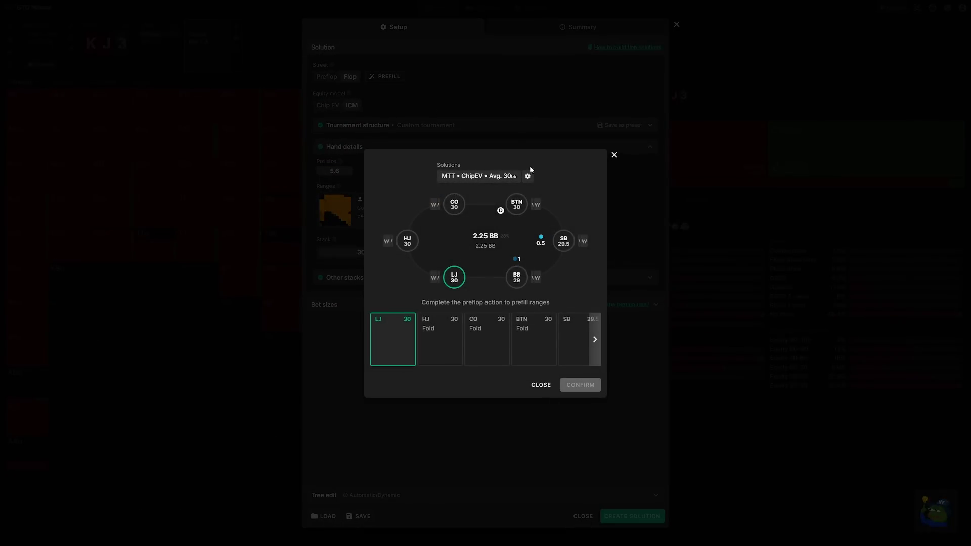
click(614, 155)
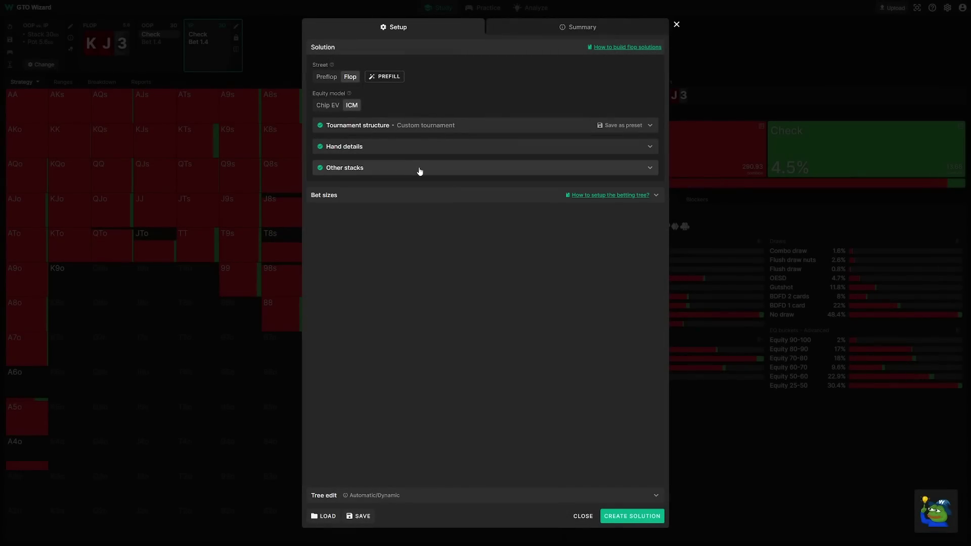
Define the remaining stacks from the average stack, with 400 players remaining and an average of 40, and adjust the distribution slope.
click(420, 172)
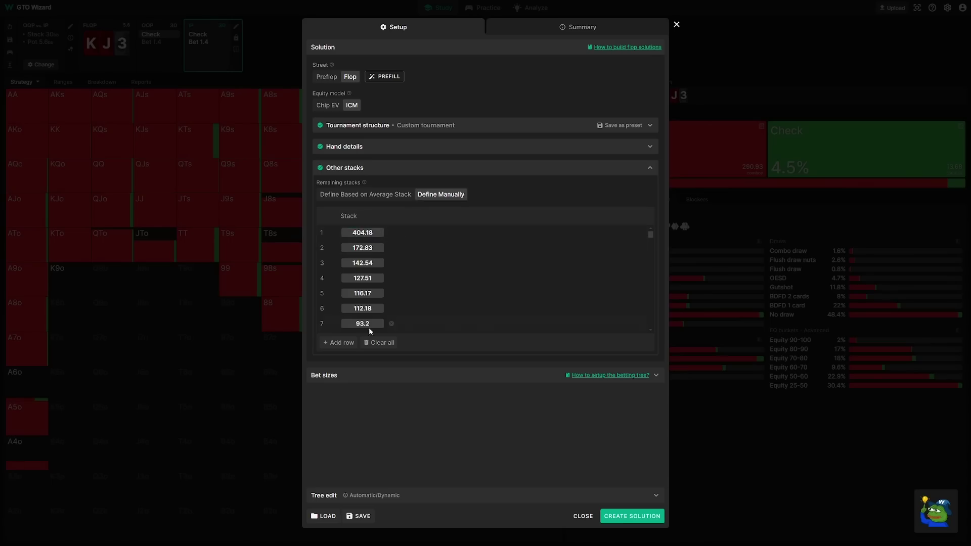
click(380, 198)
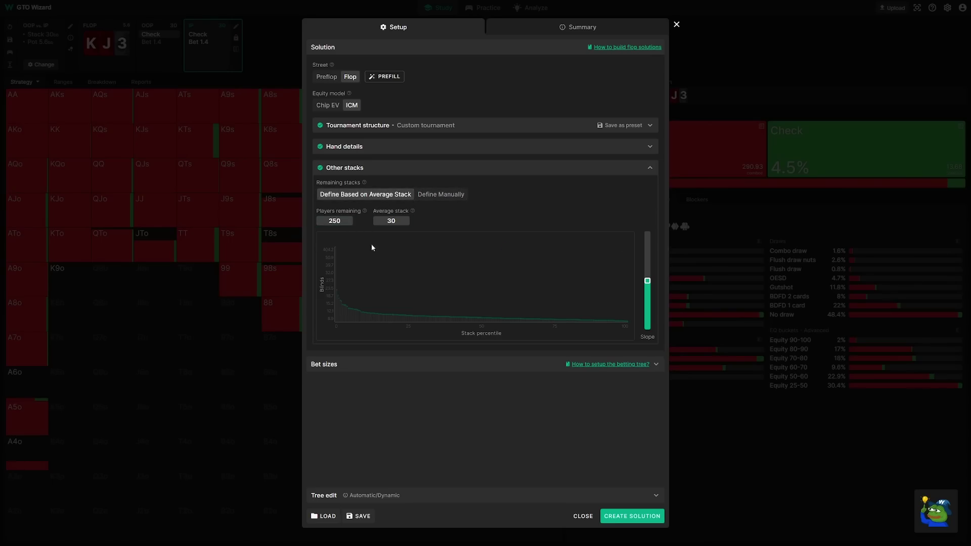
click(351, 223)
text(400)
click(401, 221)
text(40)
click(495, 235)
drag(652, 285, 642, 201)
drag(646, 238, 651, 278)
Keep the automatic bet sizes and create the solution for the flop Q♠ T♠ 7♥.
click(489, 364)
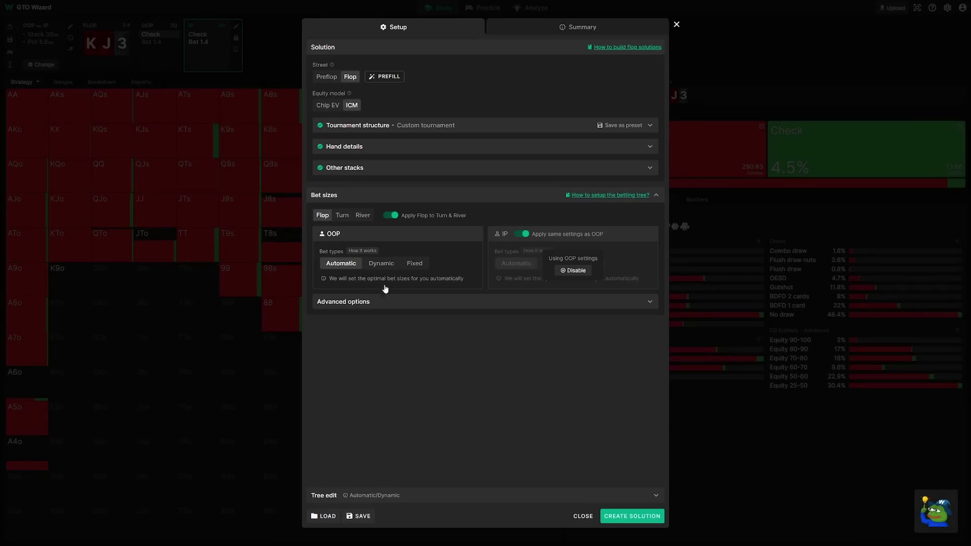
click(501, 195)
click(639, 517)
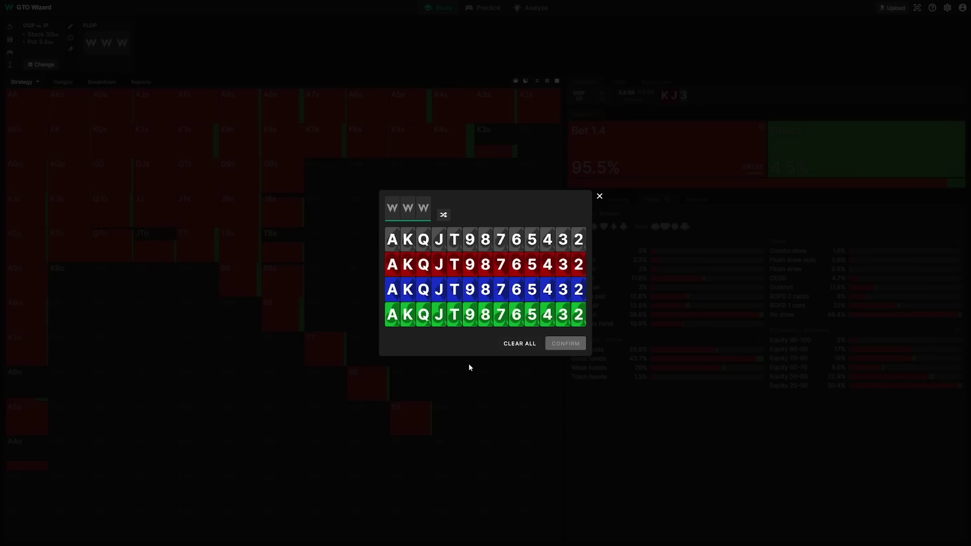
click(424, 240)
click(455, 240)
click(502, 265)
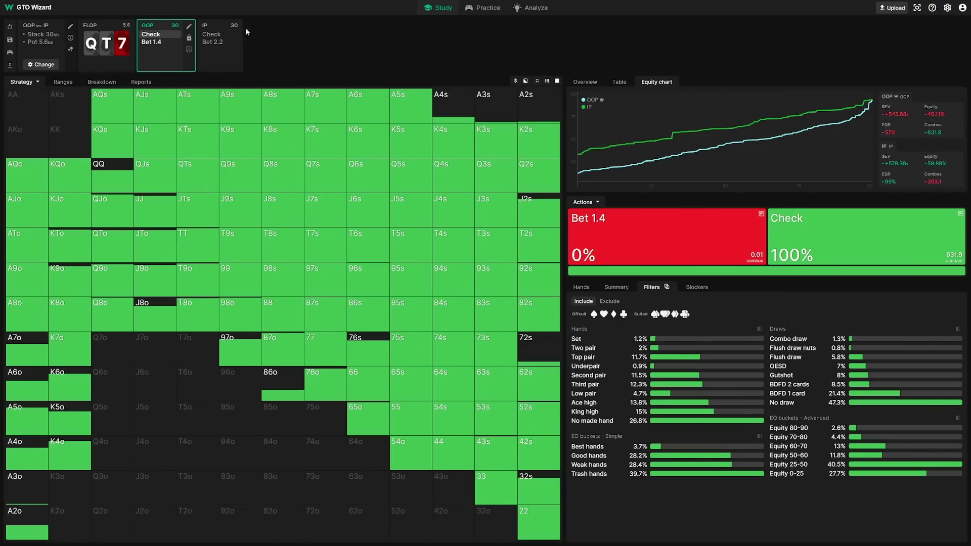
Show the in-position player's response to the OOP check in the Strategy + EV view.
click(241, 34)
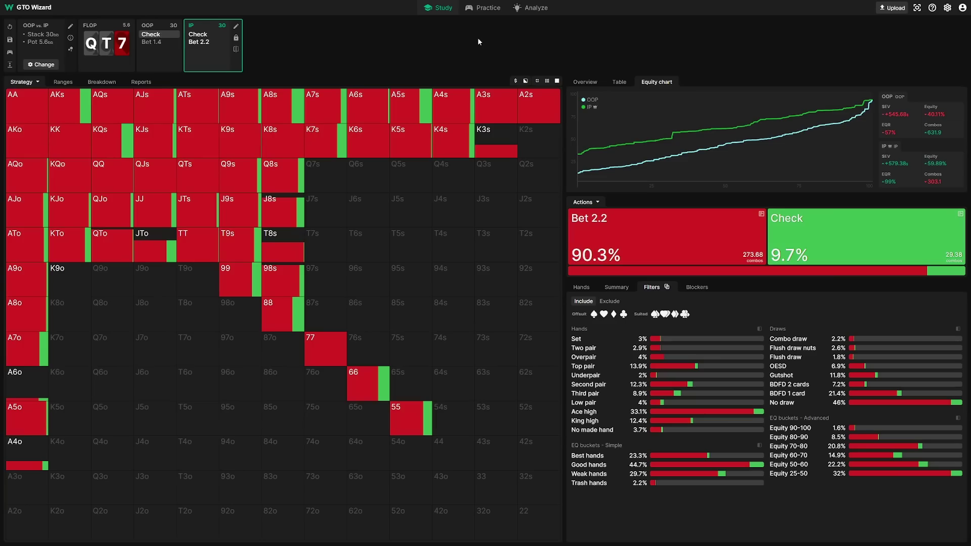
click(36, 82)
click(54, 106)
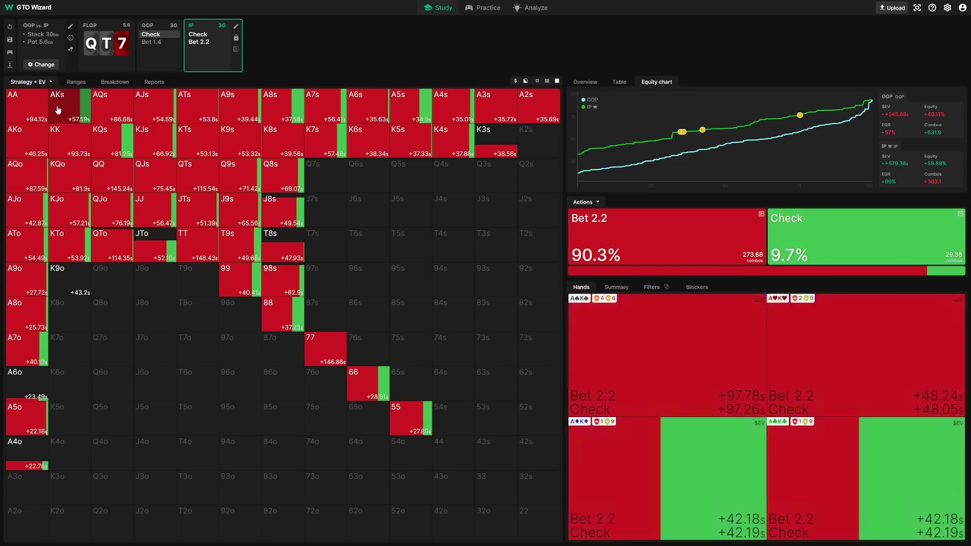
Inspect the individual A6s combos and view the available EV units, keeping Dollar EV ($EV).
click(369, 101)
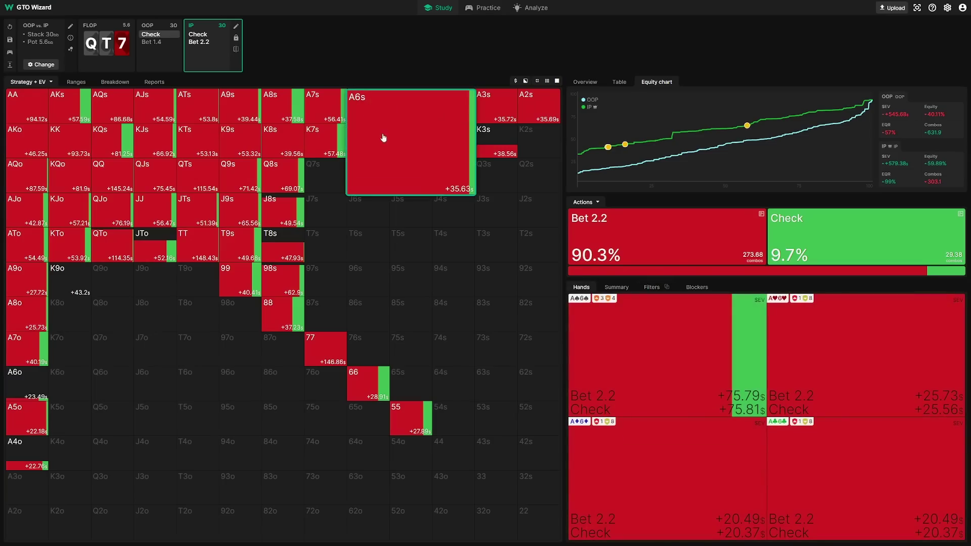
click(824, 411)
click(516, 81)
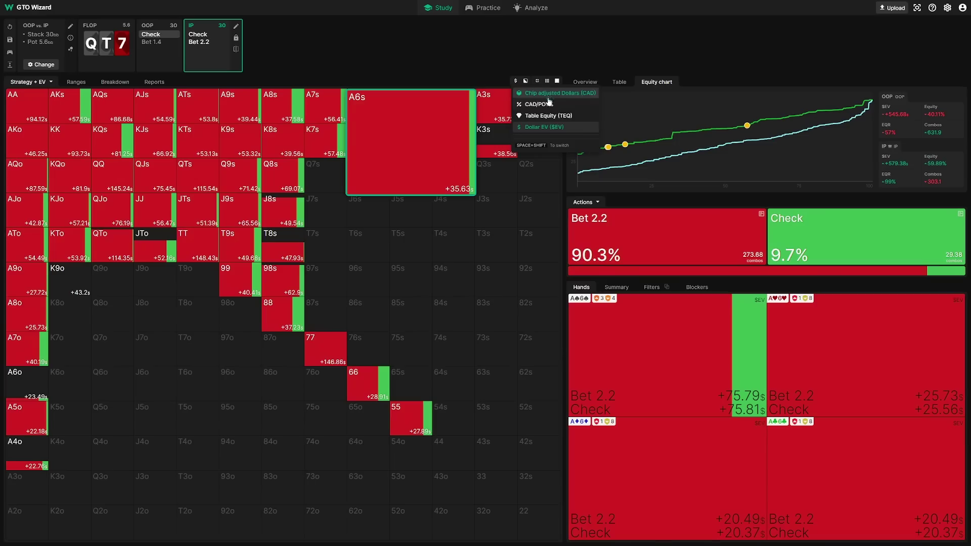
click(589, 128)
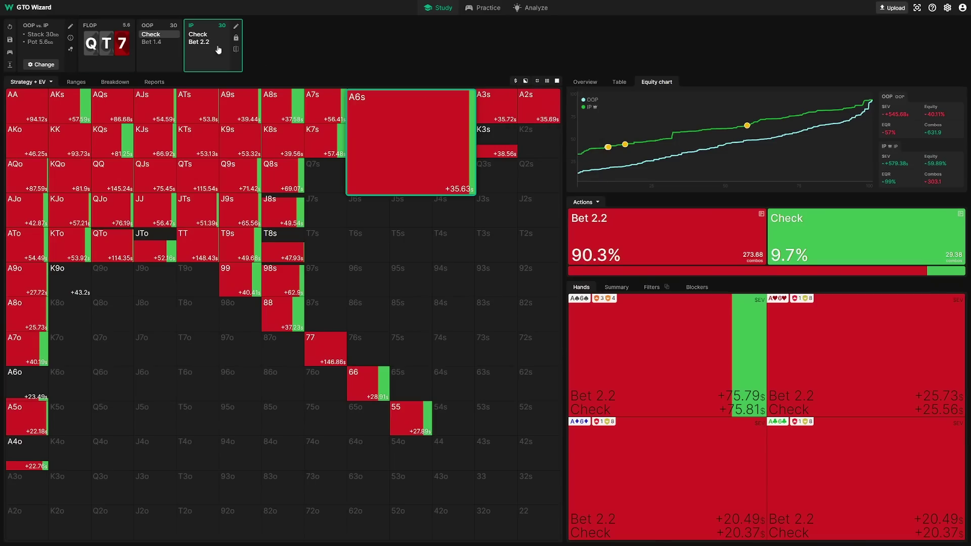
Check the solution's bubble factor and reopen its setup to view the Chip EV and ICM equity models, keeping ICM.
click(72, 53)
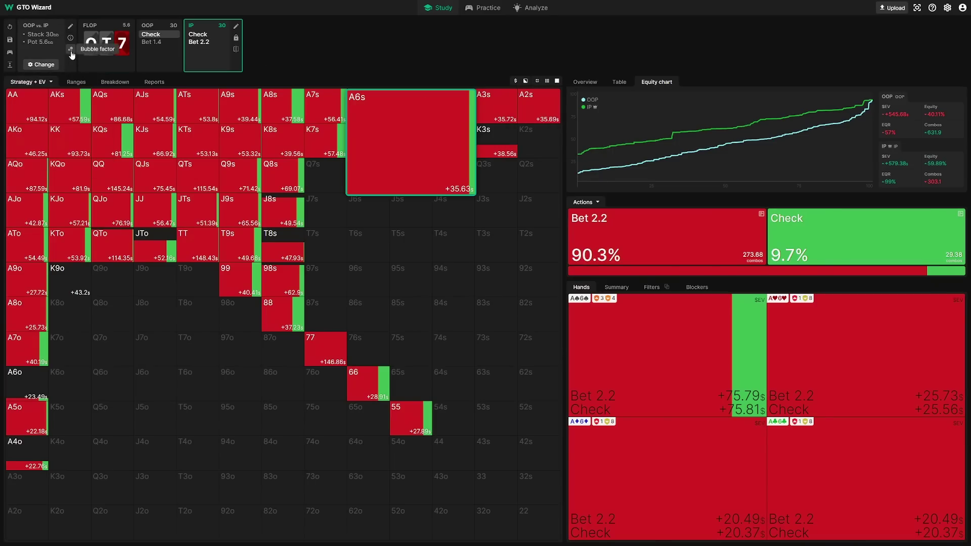
click(71, 52)
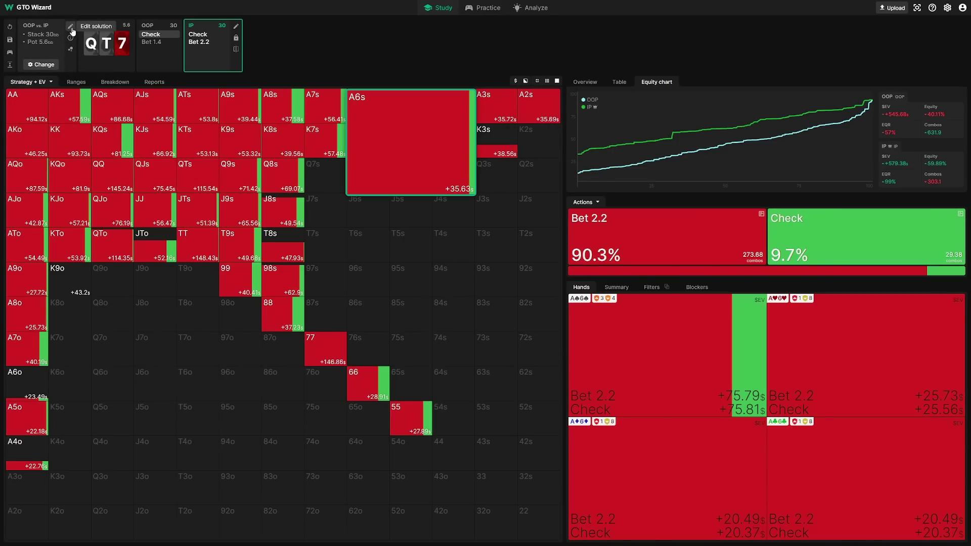
click(71, 28)
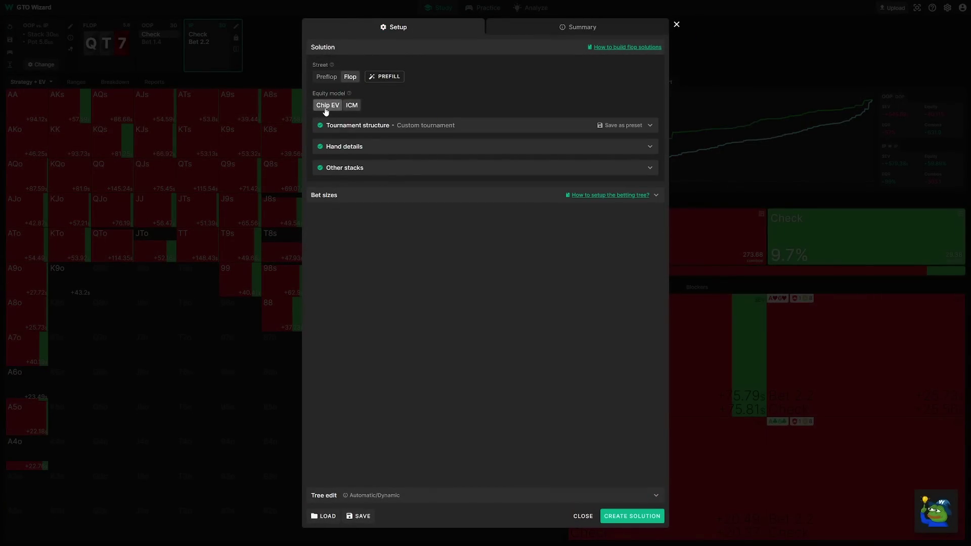
click(352, 105)
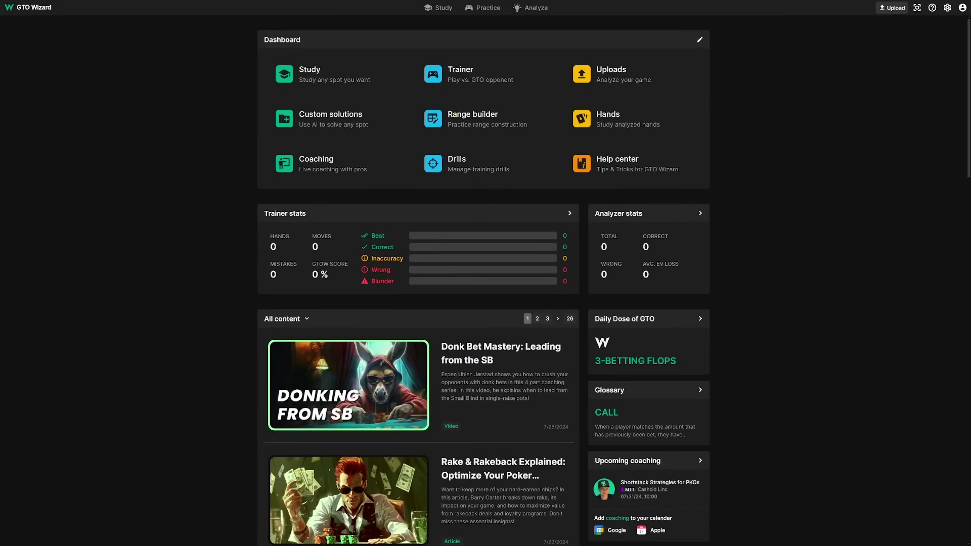
Open the ICM Calculator and prefill its prizes with the PokerStars $11 Mini Daily Cooldown tournament structure.
scroll(484, 283, down, 7)
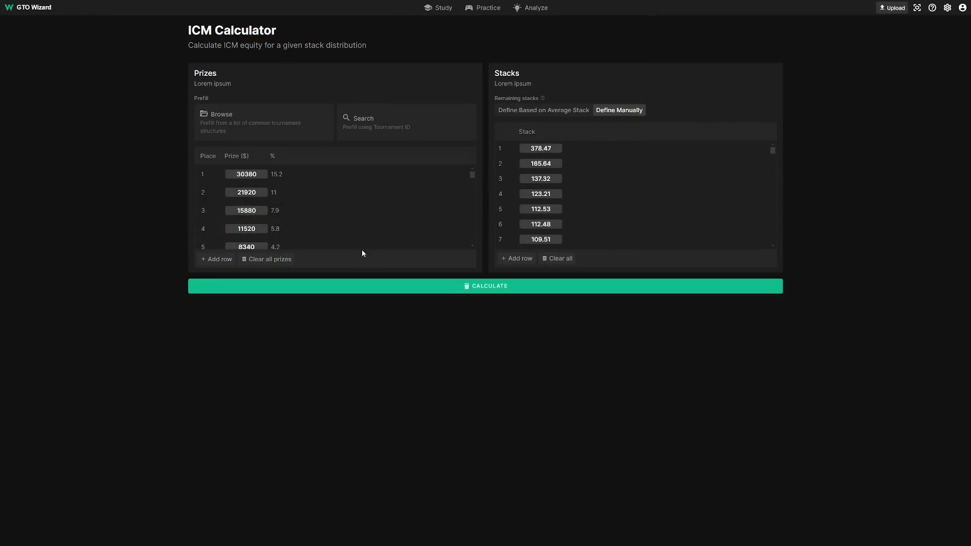
scroll(335, 227, down, 10)
scroll(335, 227, up, 10)
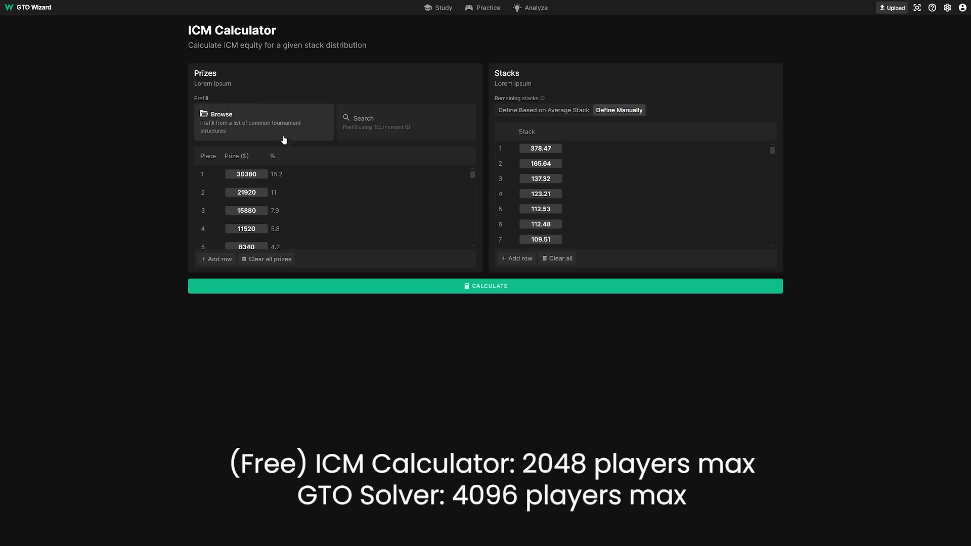
click(324, 132)
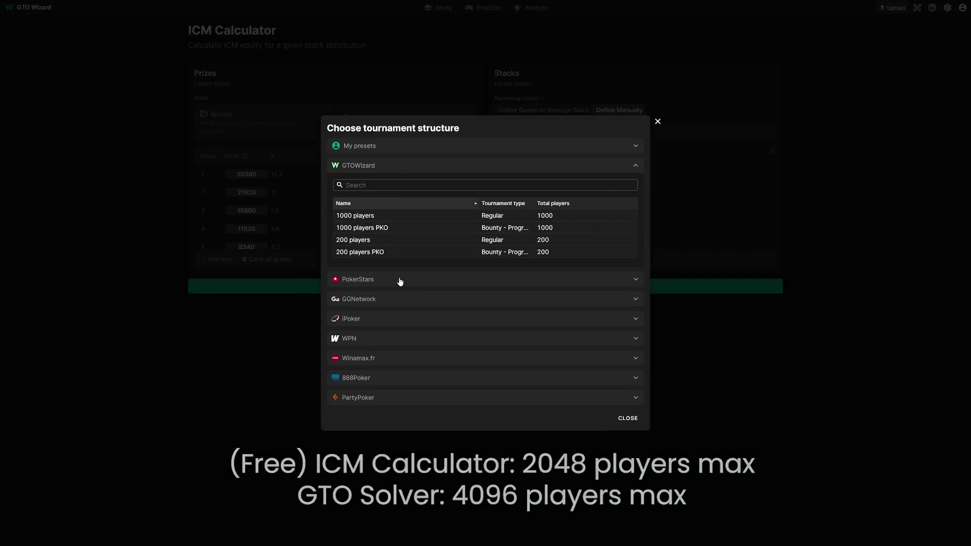
click(399, 279)
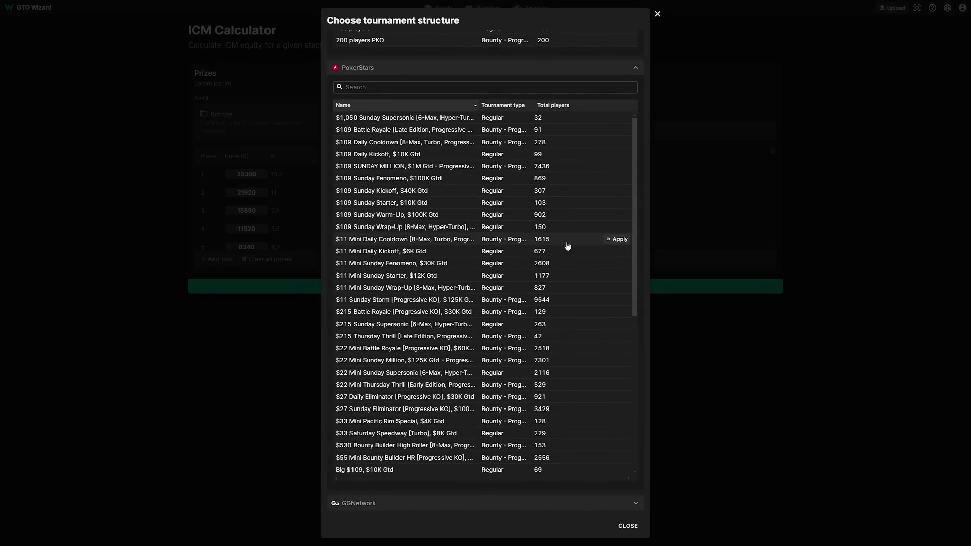
click(616, 240)
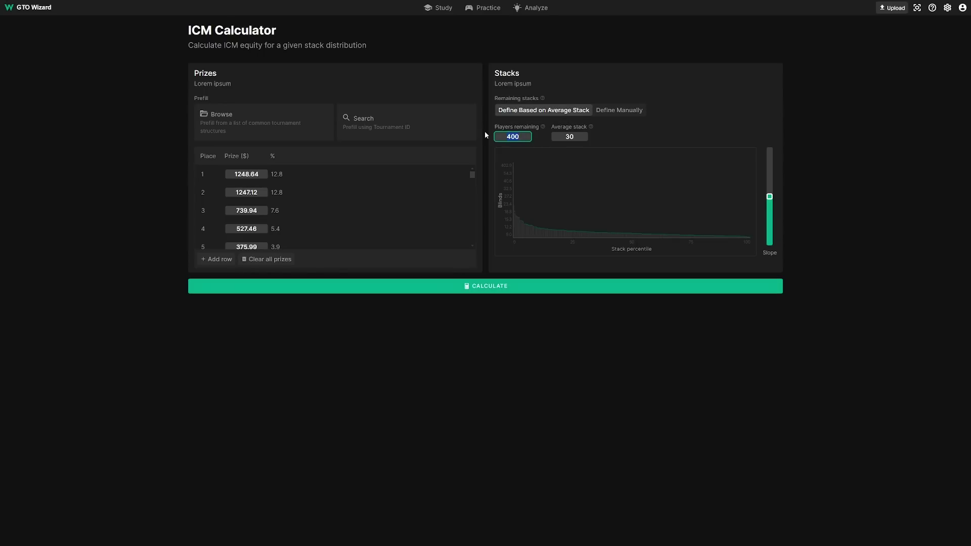
Set the remaining players to 1500, calculate the ICM equities and look through the resulting stack and EV table.
text(2)
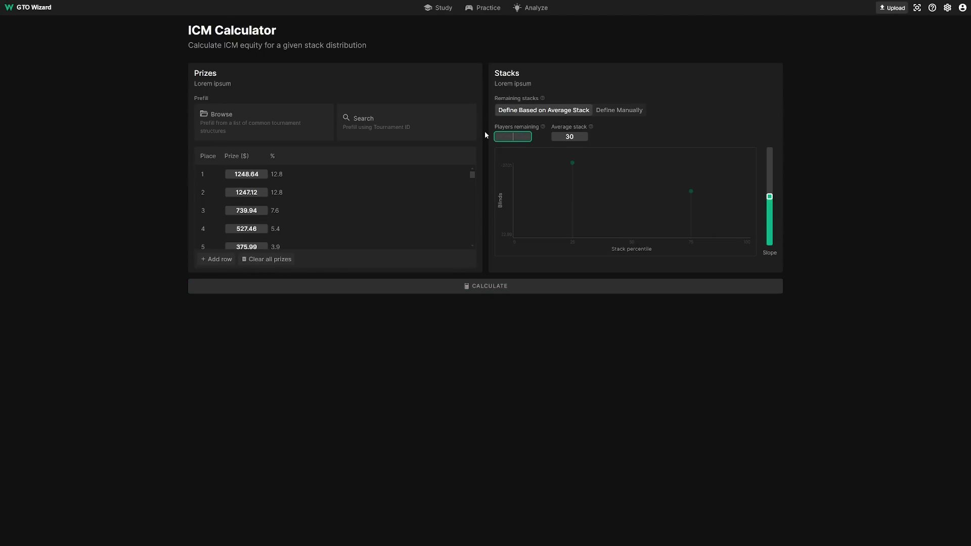
text(1500)
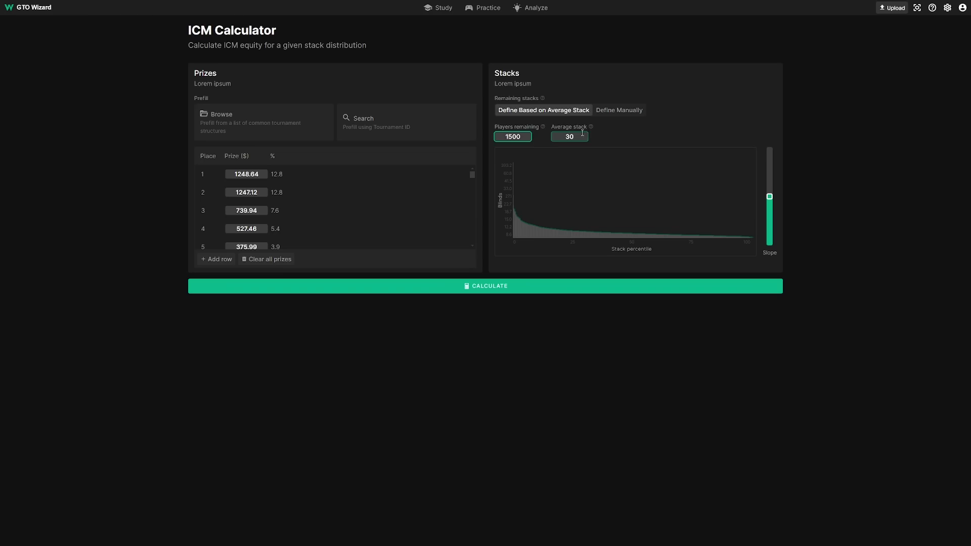
key(Tab)
click(576, 289)
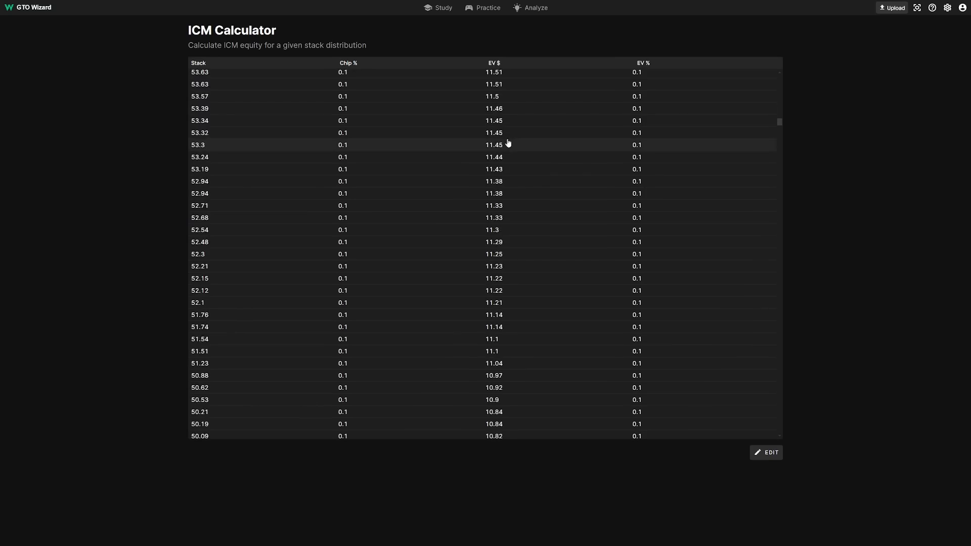
scroll(585, 198, up, 10)
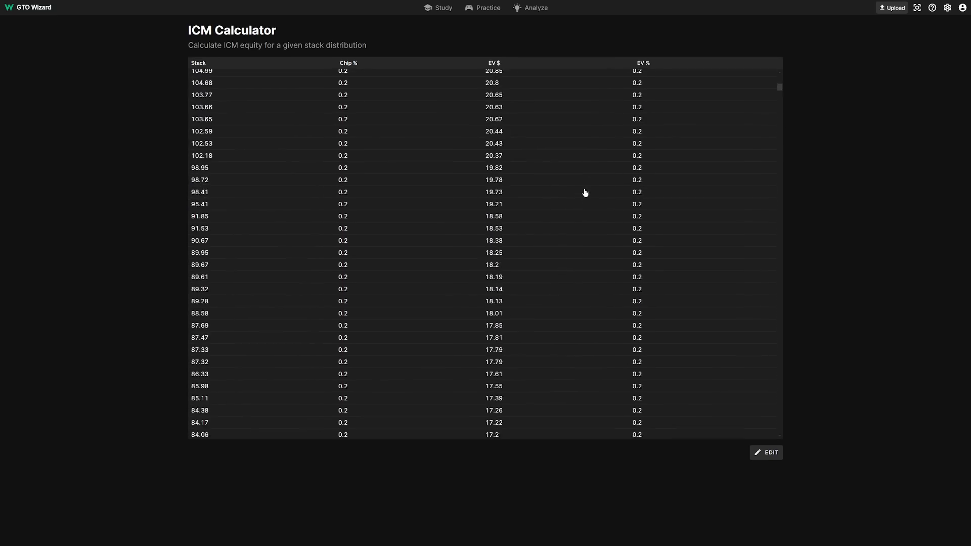
scroll(585, 193, up, 6)
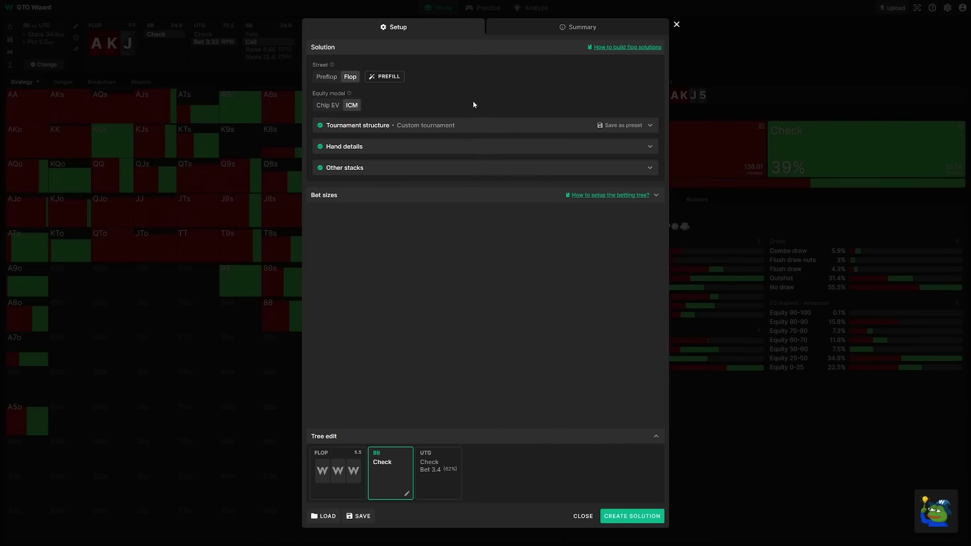
Review the custom tournament's prize list and the manually defined other stacks in the solution setup.
click(481, 130)
scroll(430, 256, up, 3)
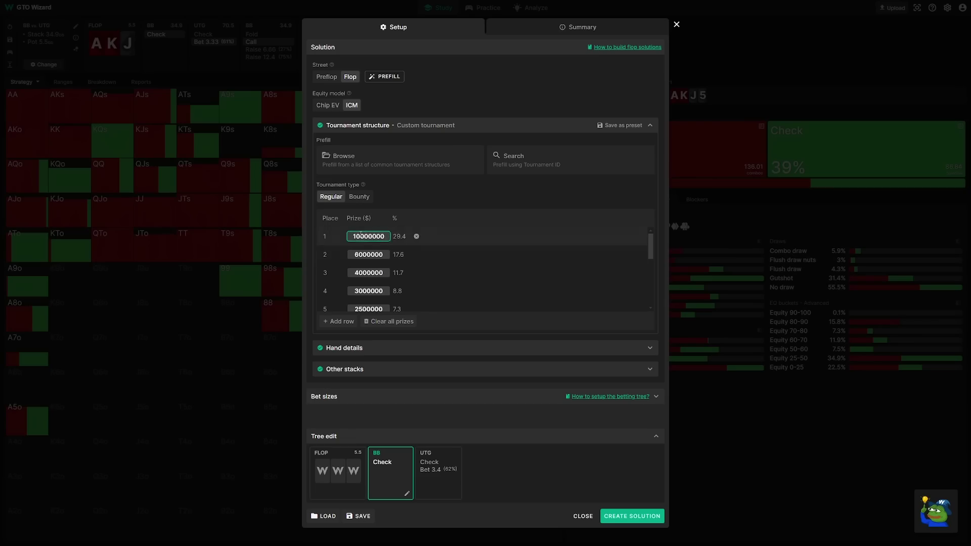
scroll(372, 253, down, 5)
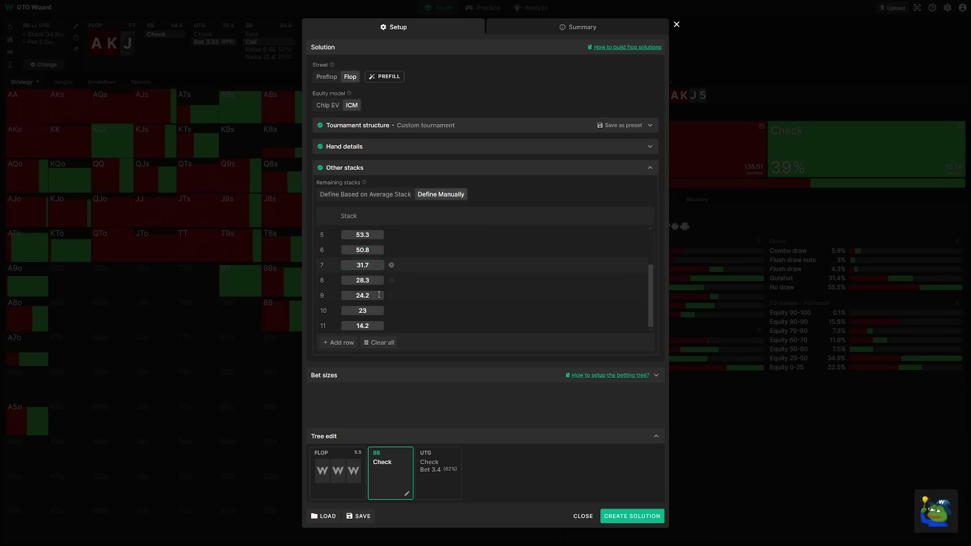
scroll(379, 295, up, 3)
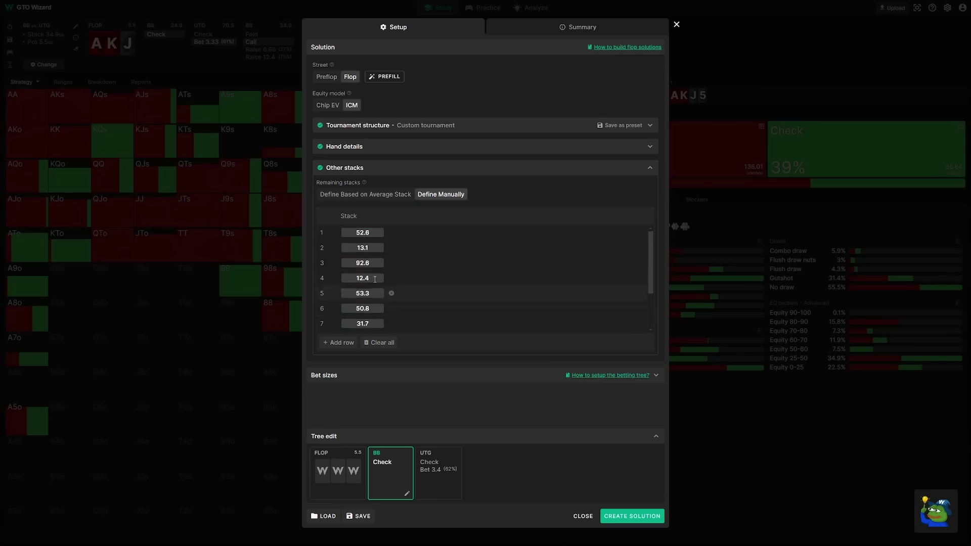
Review the hand details of the setup, including the BB and UTG ranges, both stacks and the pot size.
click(397, 167)
click(407, 147)
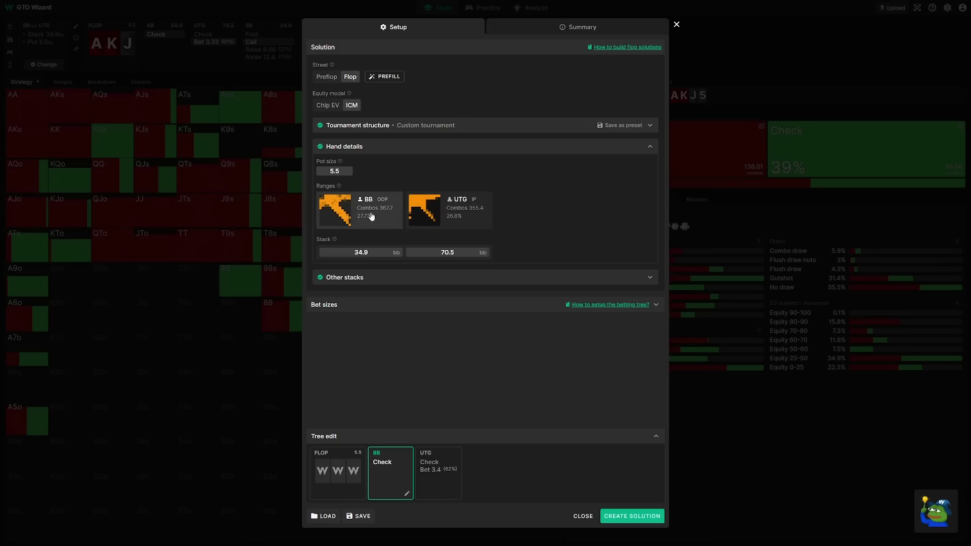
click(458, 253)
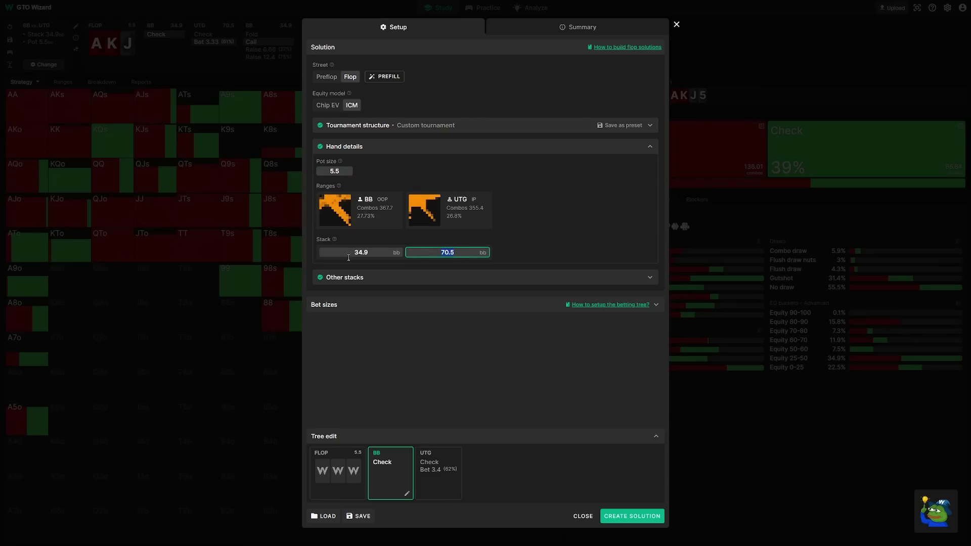
click(348, 257)
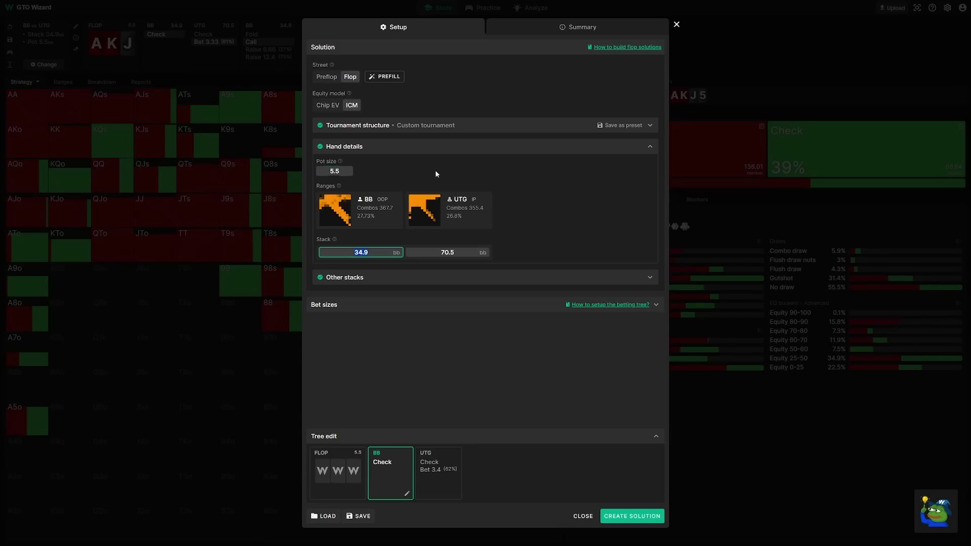
click(344, 173)
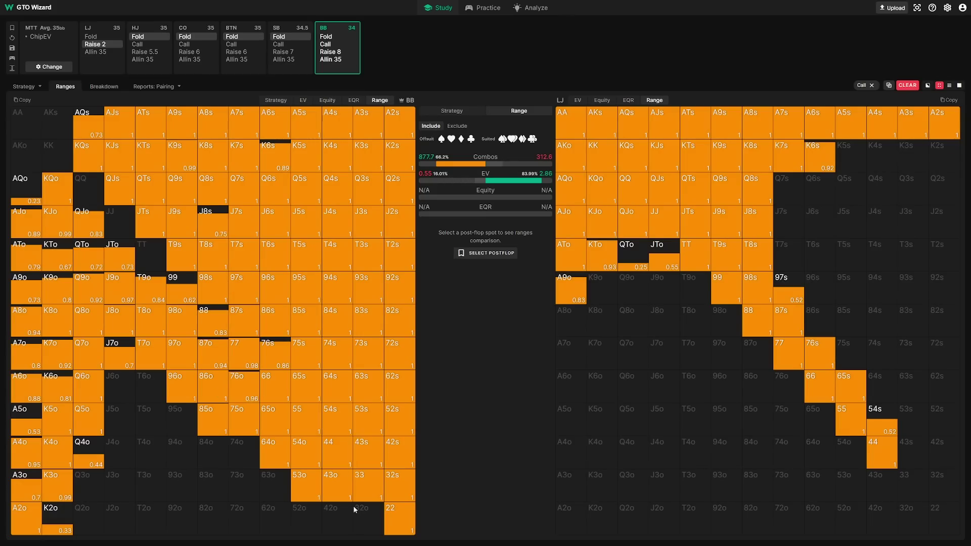
Compare the BB calling range with the LJ raising range in the ChipEV and ICM final-table solutions.
key(ctrl+d)
mouse_move(349, 509)
mouse_down()
mouse_move(292, 490)
mouse_move(207, 424)
mouse_move(111, 439)
mouse_move(57, 519)
mouse_move(44, 154)
mouse_up()
key(ctrl+d)
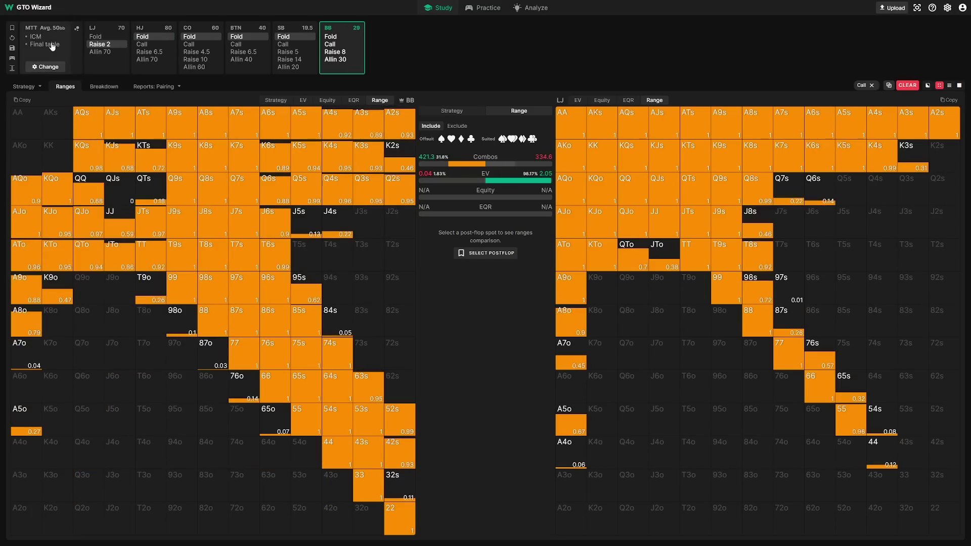
Pick the six-player ICM final-table situation with stacks 70, 80, 60, 40, 20 and 30 and view its ranges.
click(49, 45)
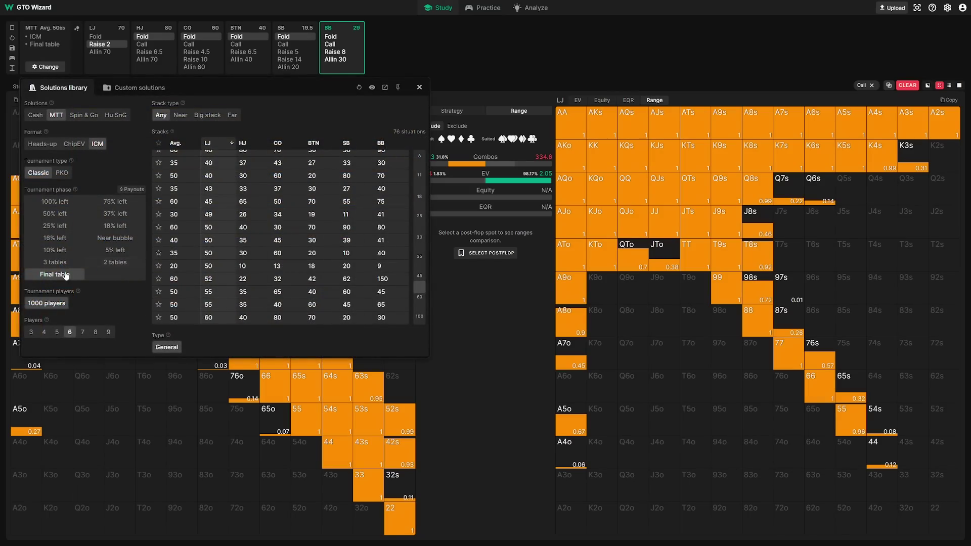
scroll(251, 217, down, 5)
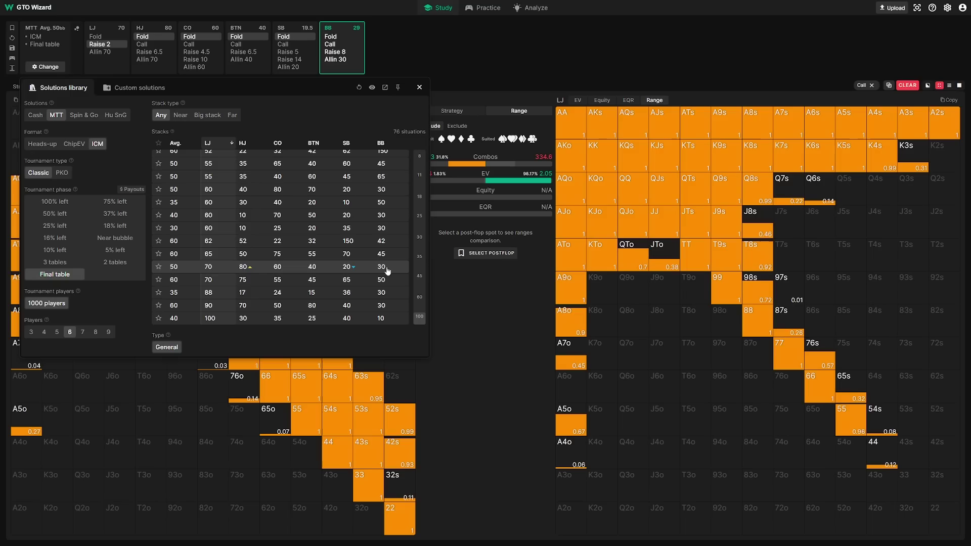
click(390, 272)
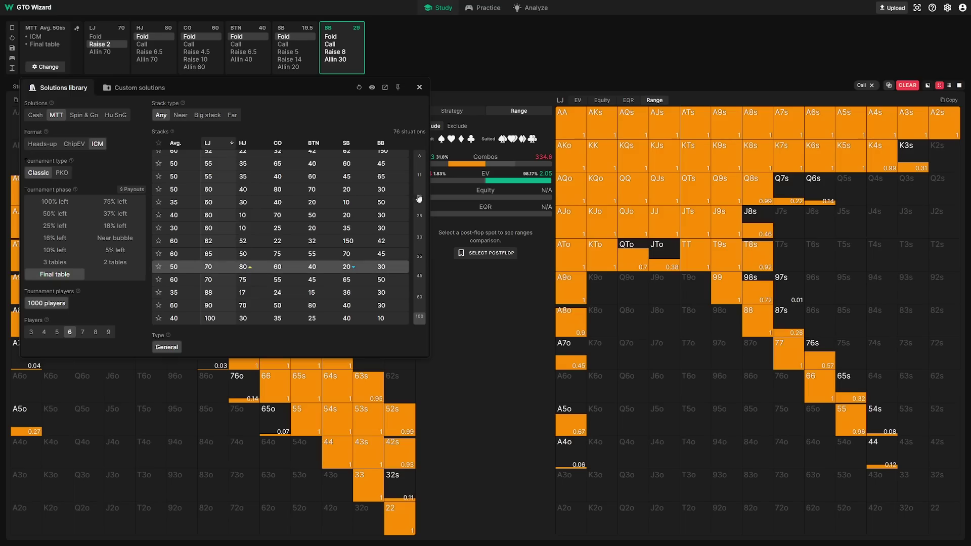
click(419, 88)
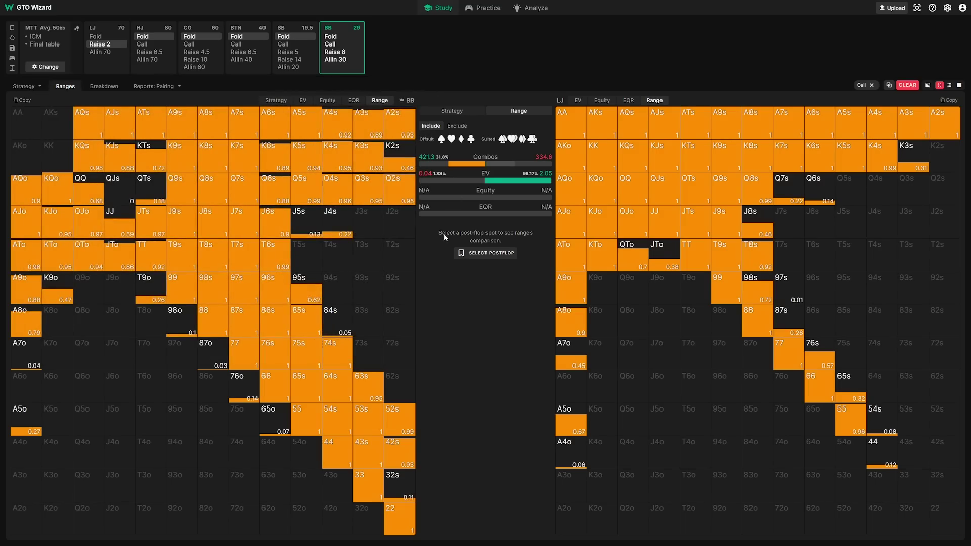
key(ctrl+2)
mouse_move(420, 213)
mouse_down()
mouse_move(298, 240)
mouse_move(402, 381)
mouse_up()
key(Escape)
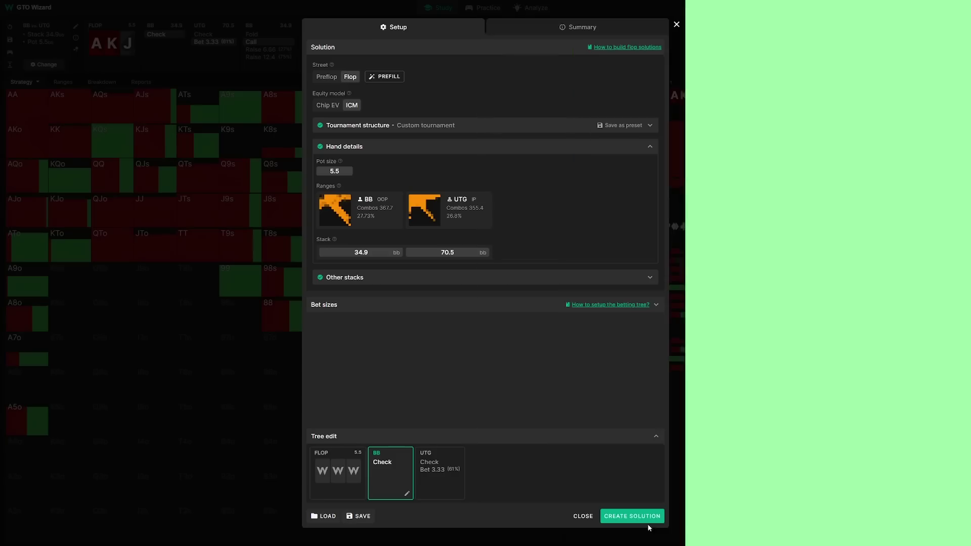
Create the BB vs UTG solution on A♥ K♥ J♠, follow UTG's 3.33 bet after the check, and inspect BB's KQo.
click(636, 518)
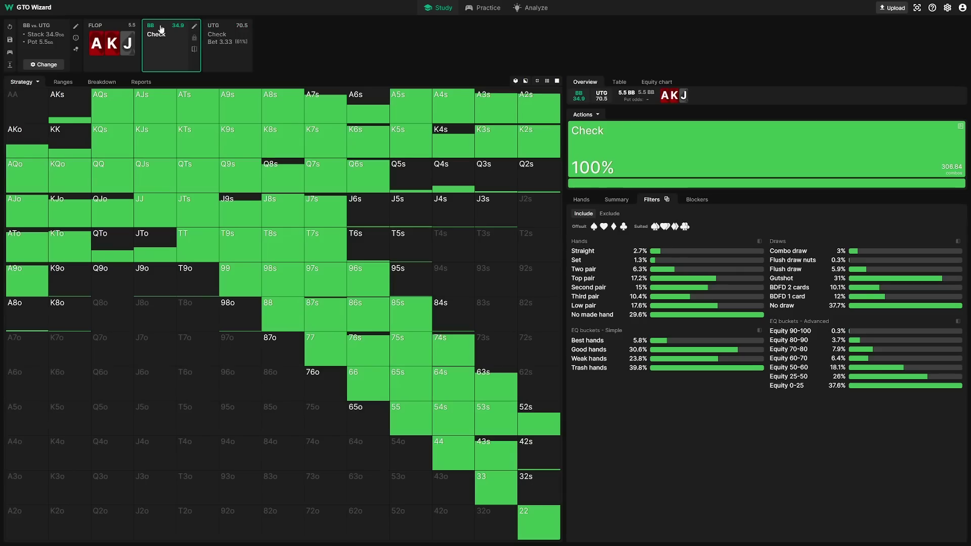
click(224, 26)
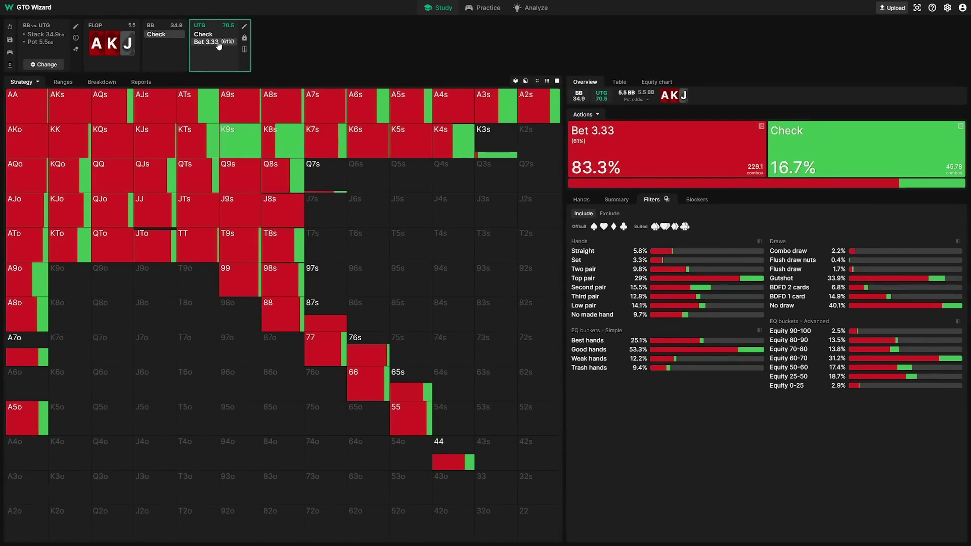
click(218, 42)
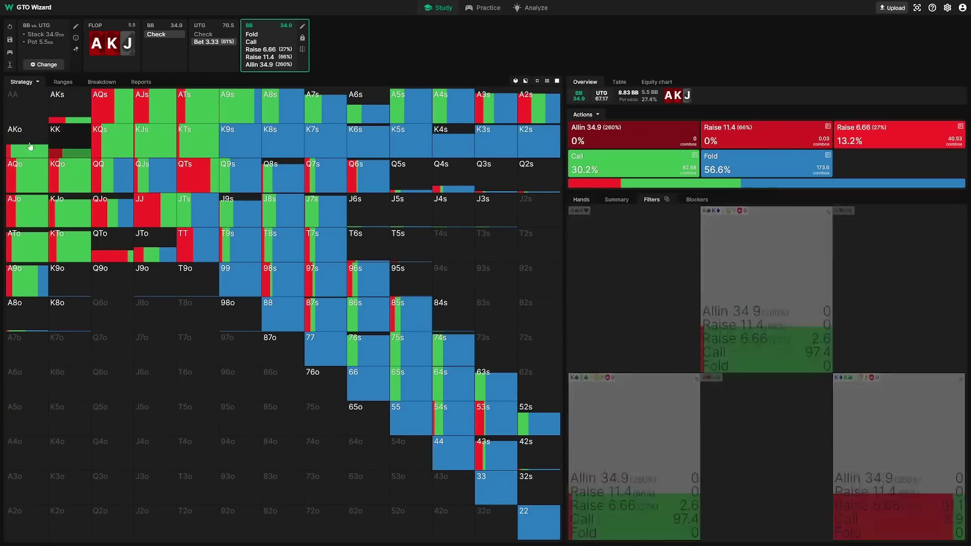
click(69, 175)
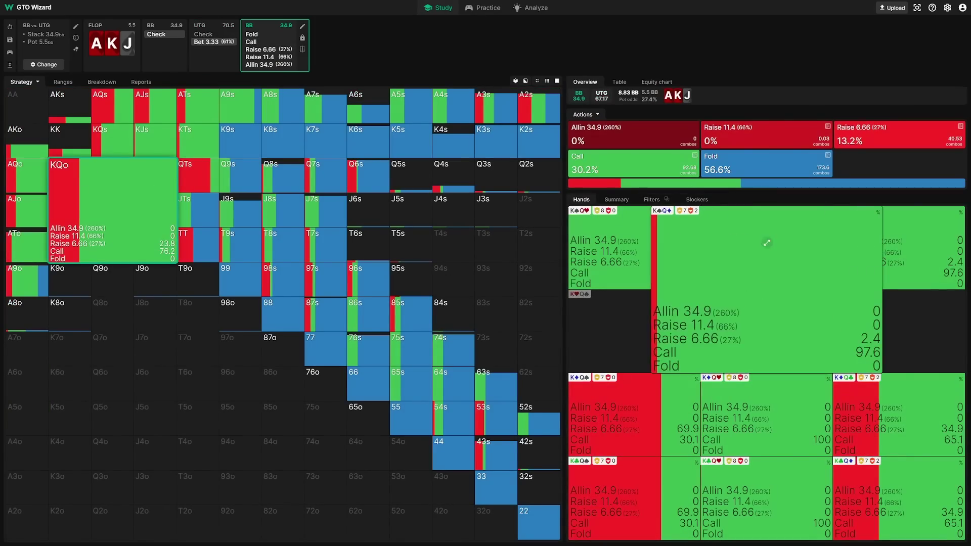
Continue the line with BB calling, a 5♠ turn, a BB check and a 9.7 bet from UTG.
click(622, 164)
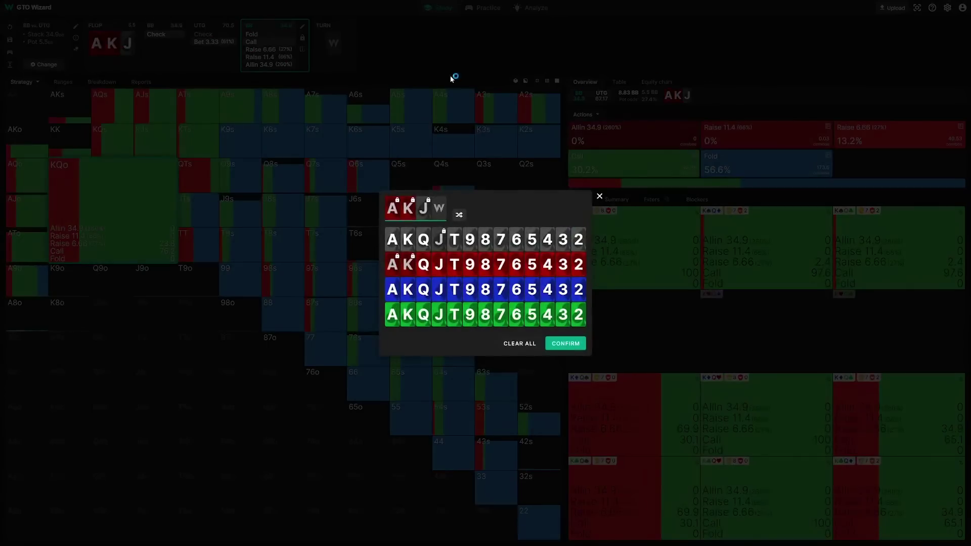
click(532, 239)
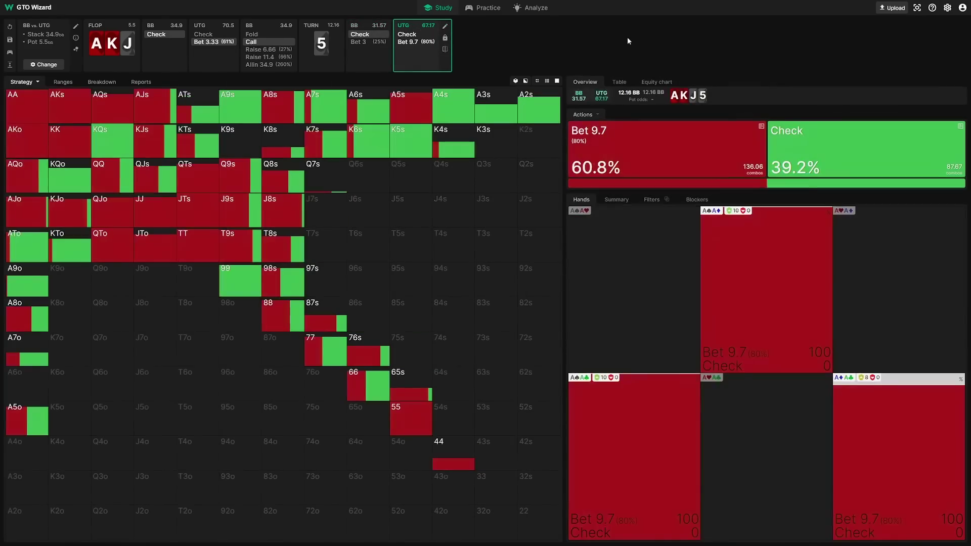
click(427, 45)
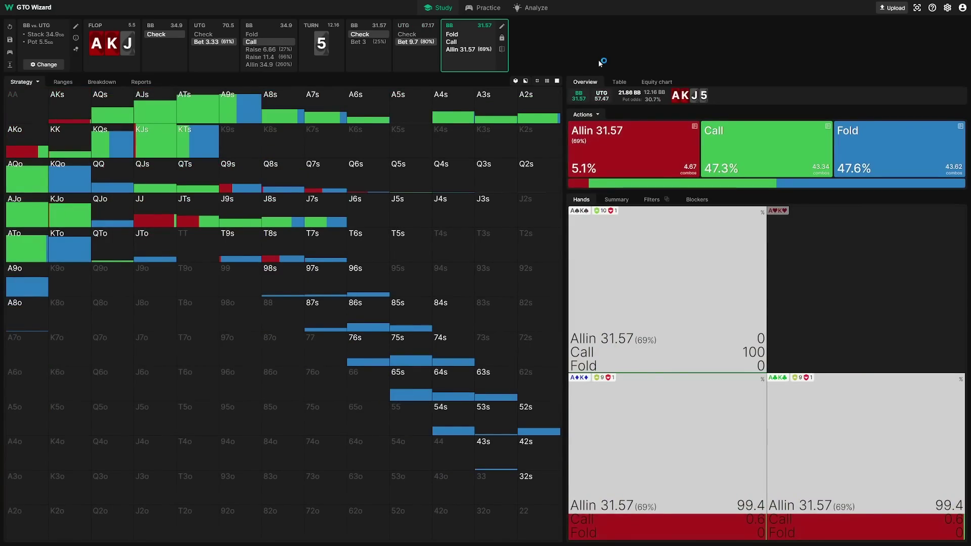
Enlarge the K♠Q♦ combo of BB's KQo and show its action values in the Strategy + EV view.
click(71, 182)
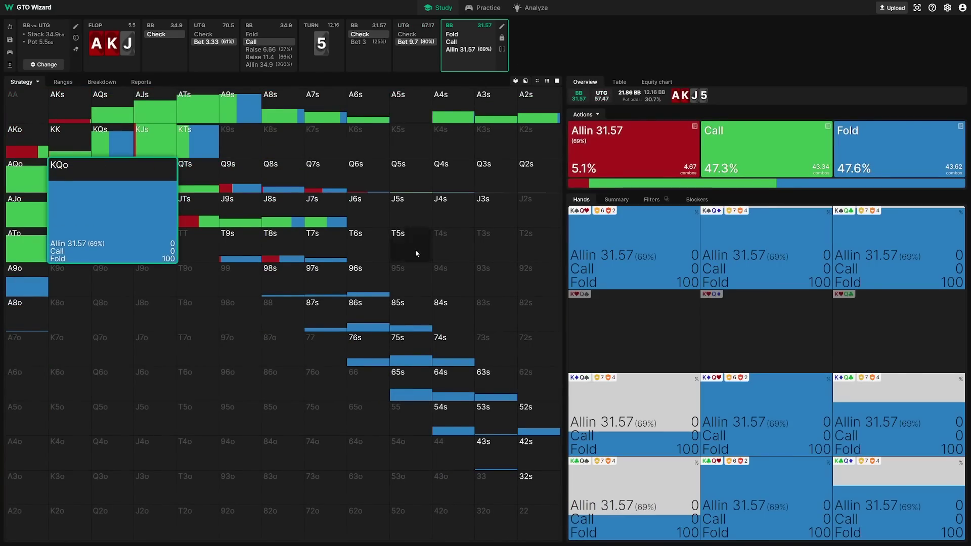
click(737, 244)
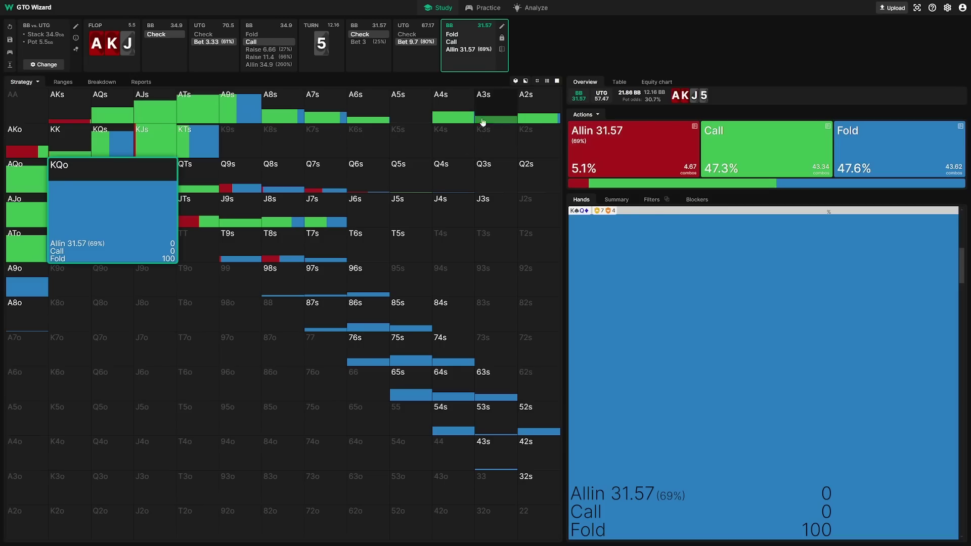
click(38, 83)
click(54, 106)
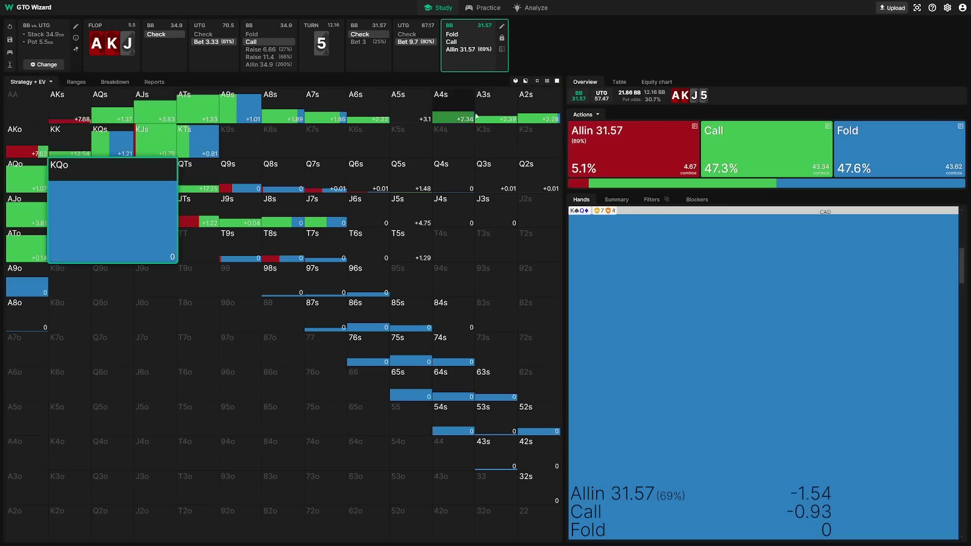
View the K♠Q♦ action values in Dollar EV ($EV), and return the units to Chip adjusted Dollars (CAD).
click(515, 82)
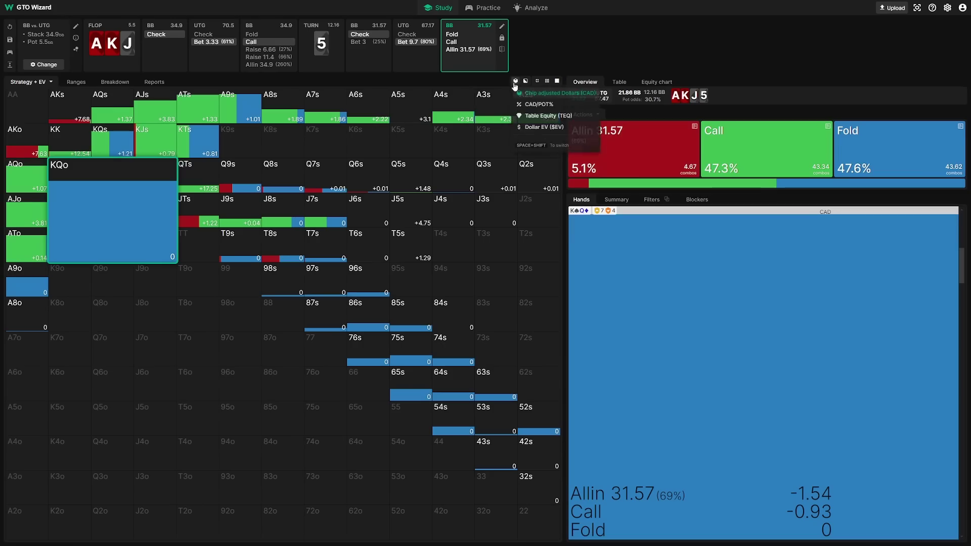
click(545, 127)
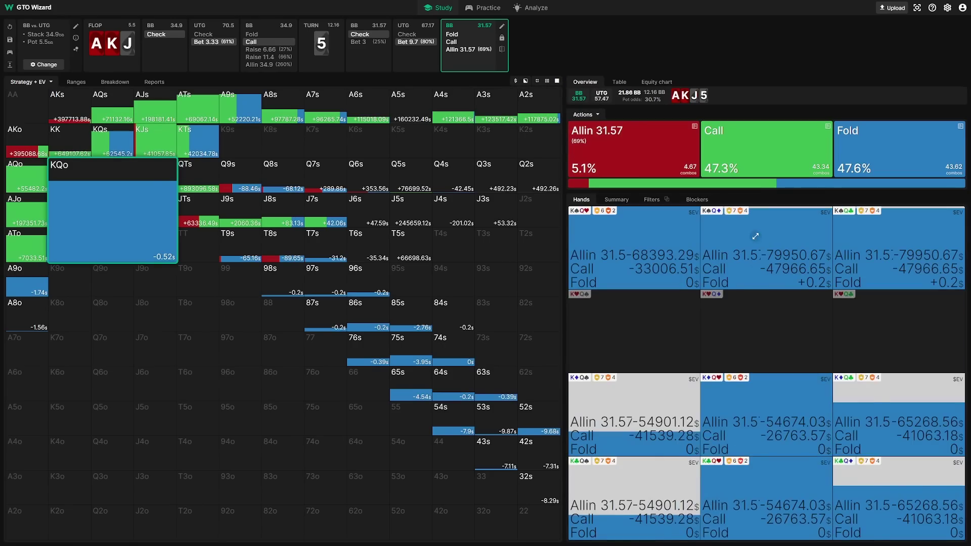
click(756, 237)
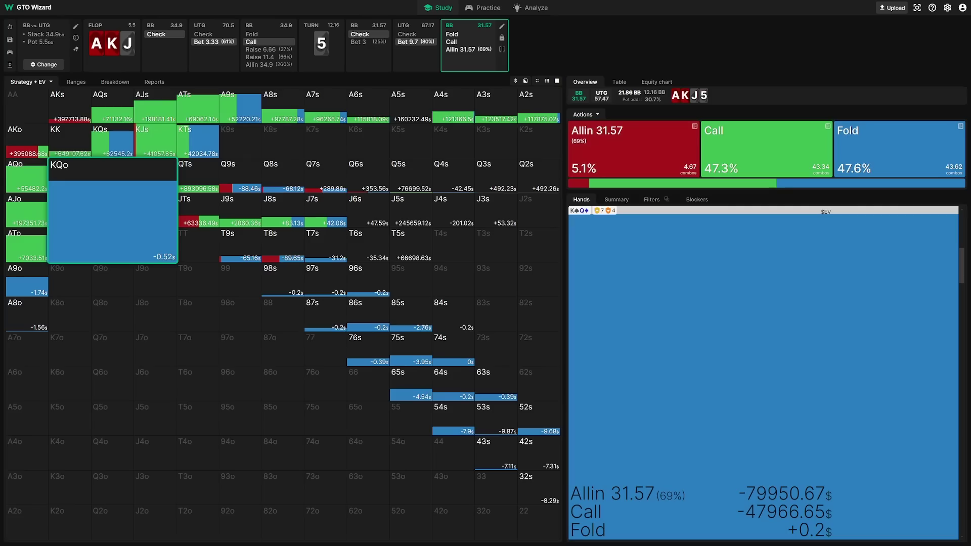
click(516, 82)
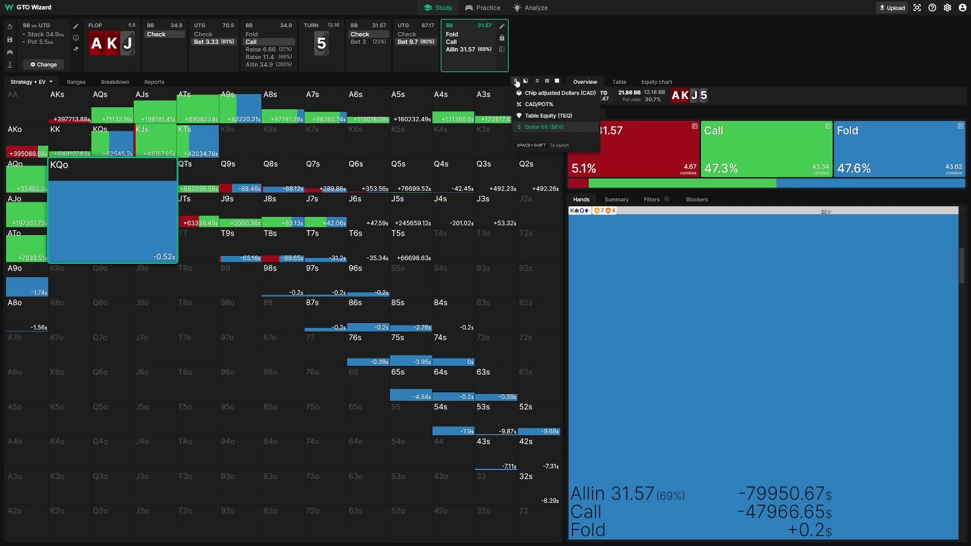
click(557, 93)
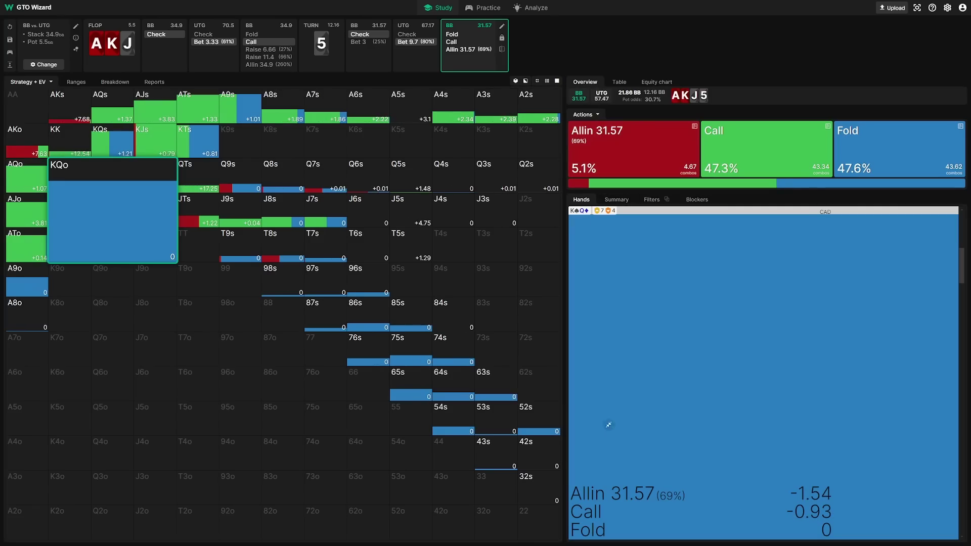